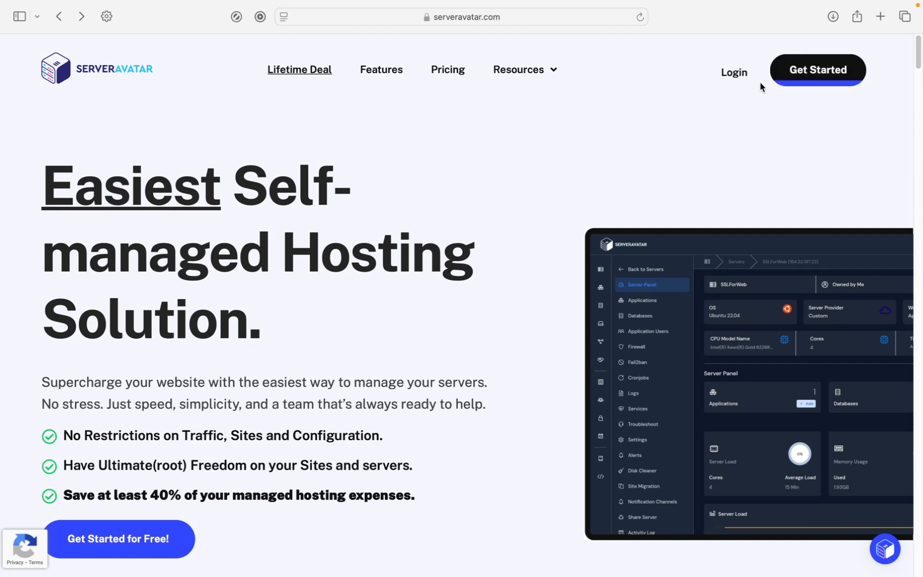
# Log in and open Connect Server to reach the Custom IP-and-password connection form
pyautogui.click(737, 78)
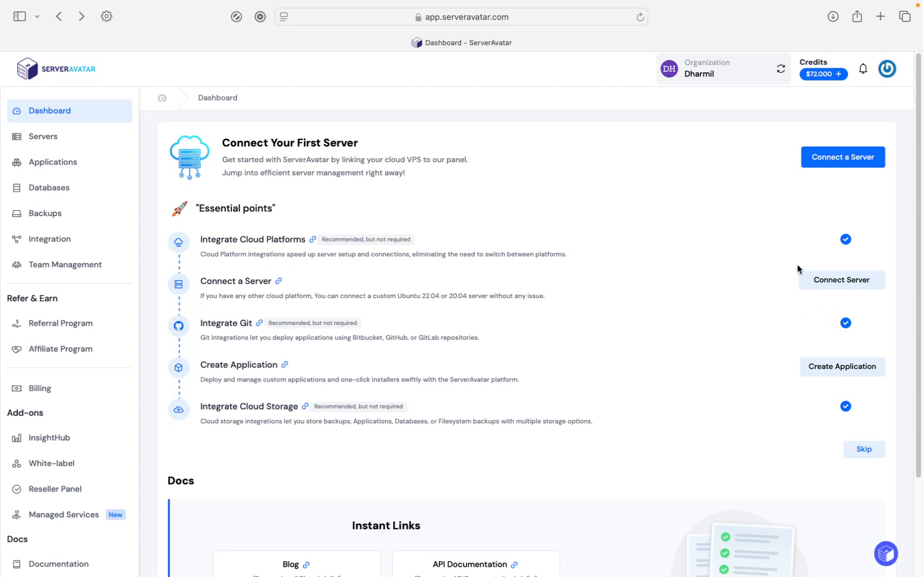
pyautogui.click(836, 161)
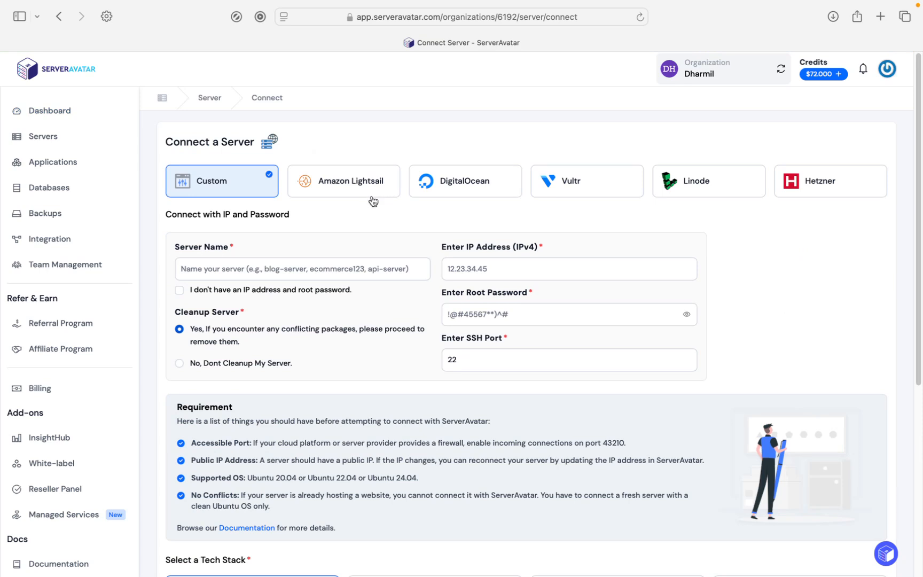
# Compare the provider cards, then pick DigitalOcean with its already-linked account
pyautogui.click(435, 193)
pyautogui.click(374, 191)
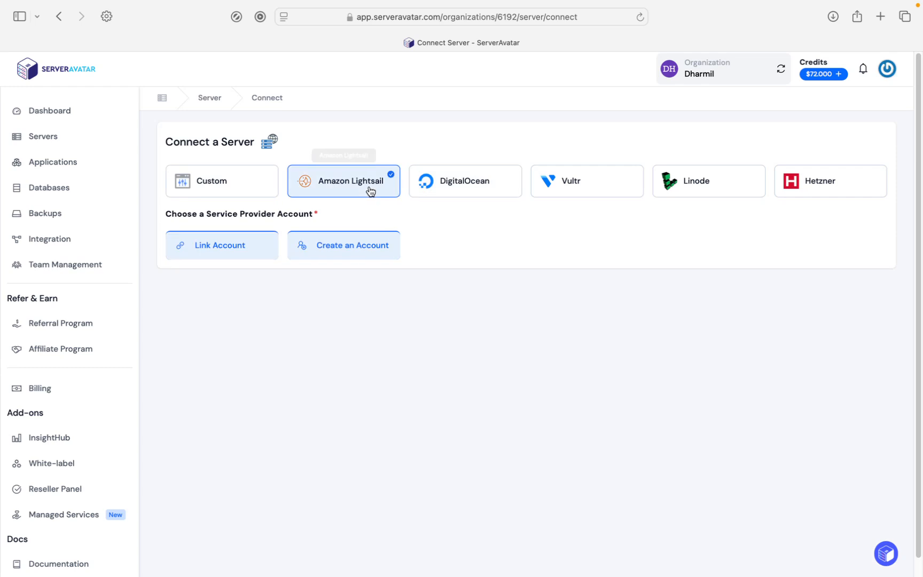
pyautogui.click(621, 199)
pyautogui.click(726, 196)
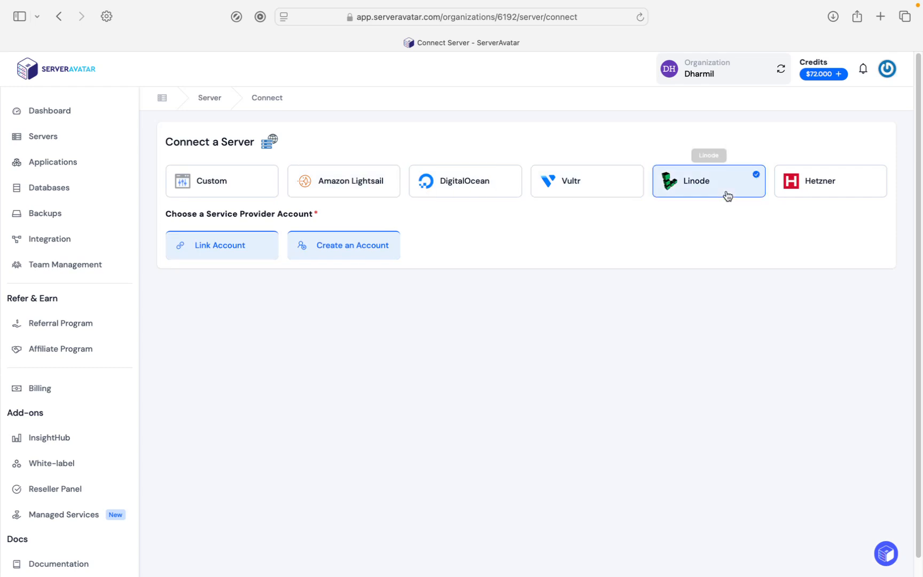
pyautogui.click(826, 196)
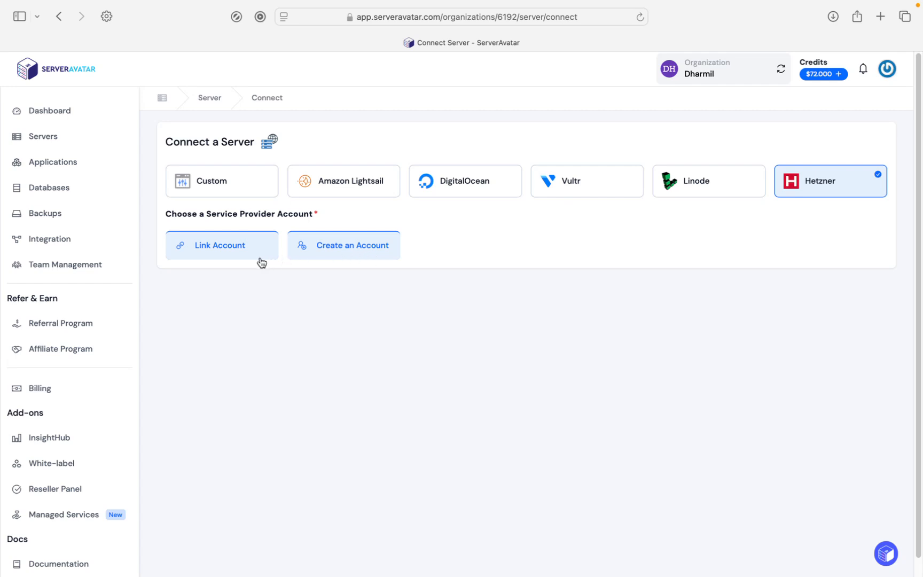
pyautogui.click(467, 194)
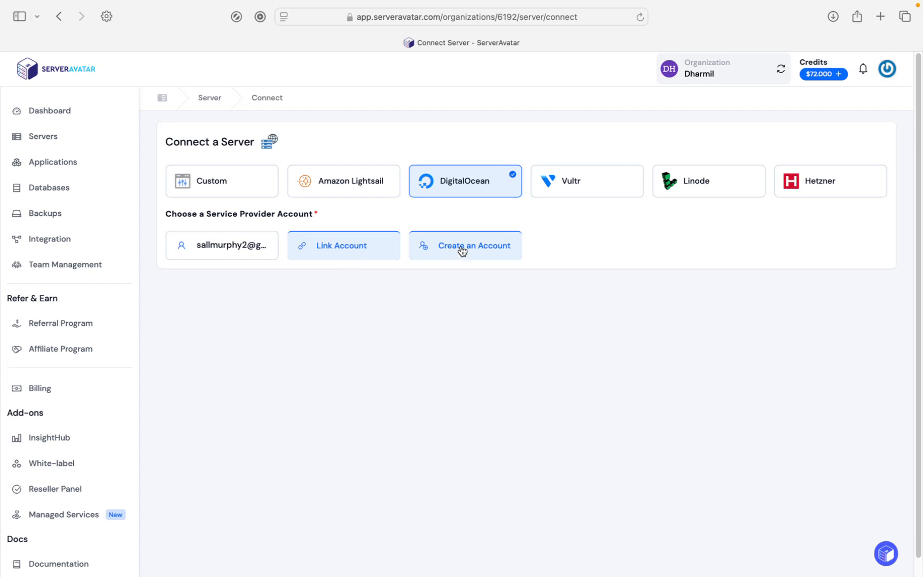
pyautogui.click(220, 249)
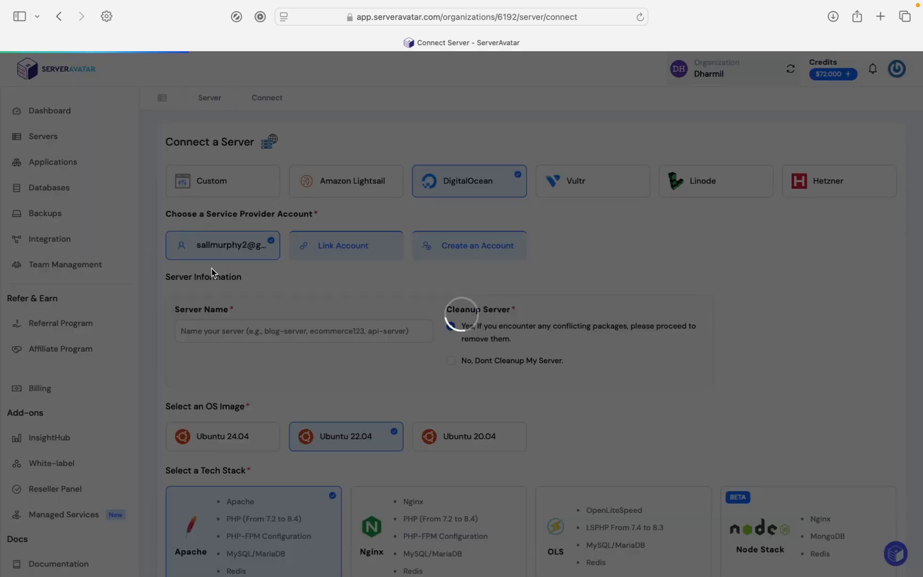
# Enter serveravatar-wordpress-tutorial in the Server Name field
pyautogui.scroll(-1, 212, 274)
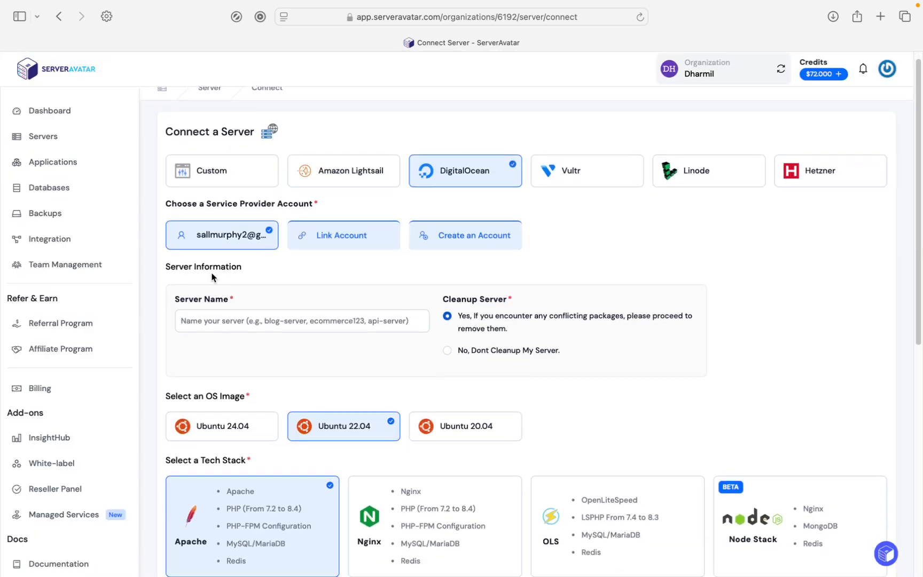
pyautogui.click(249, 321)
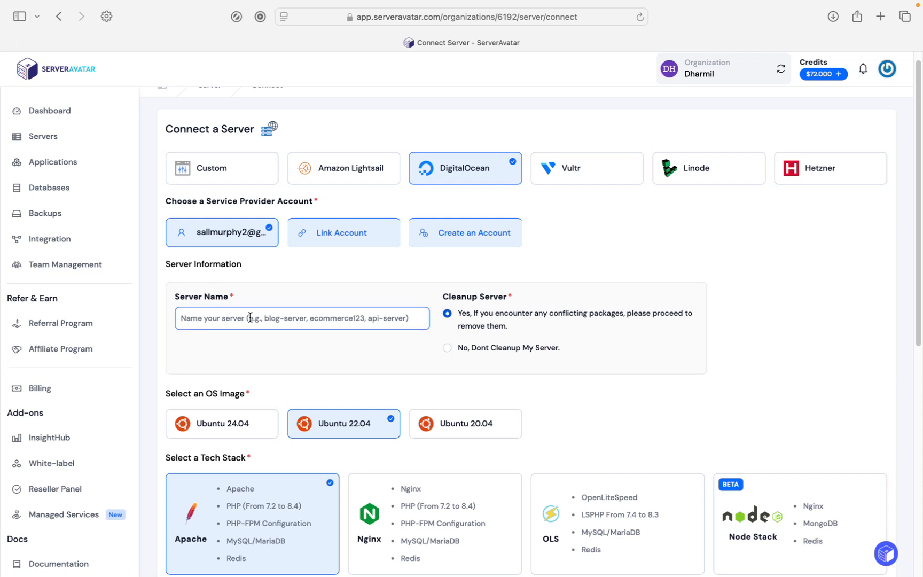
pyautogui.write('serveravatar-wordpress-t')
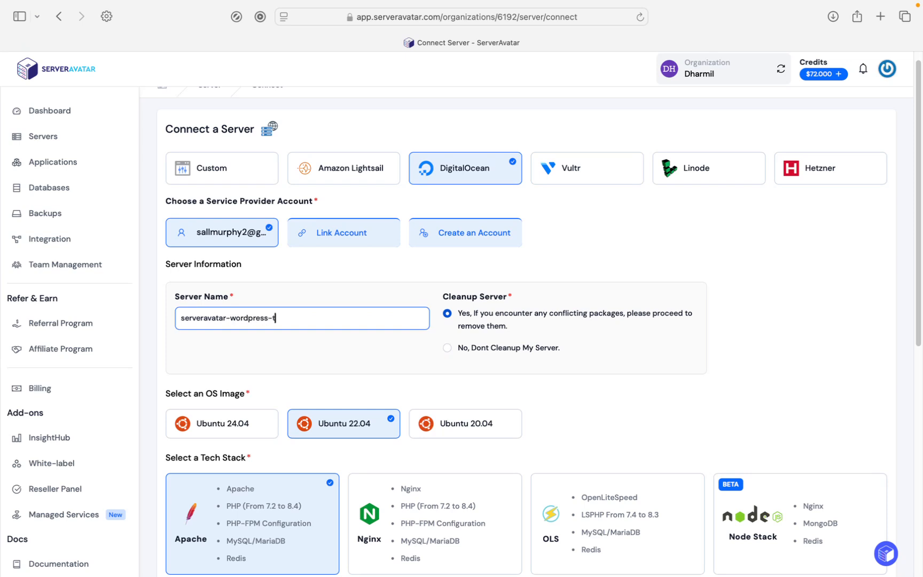
pyautogui.write('utorial')
pyautogui.scroll(-1, 459, 265)
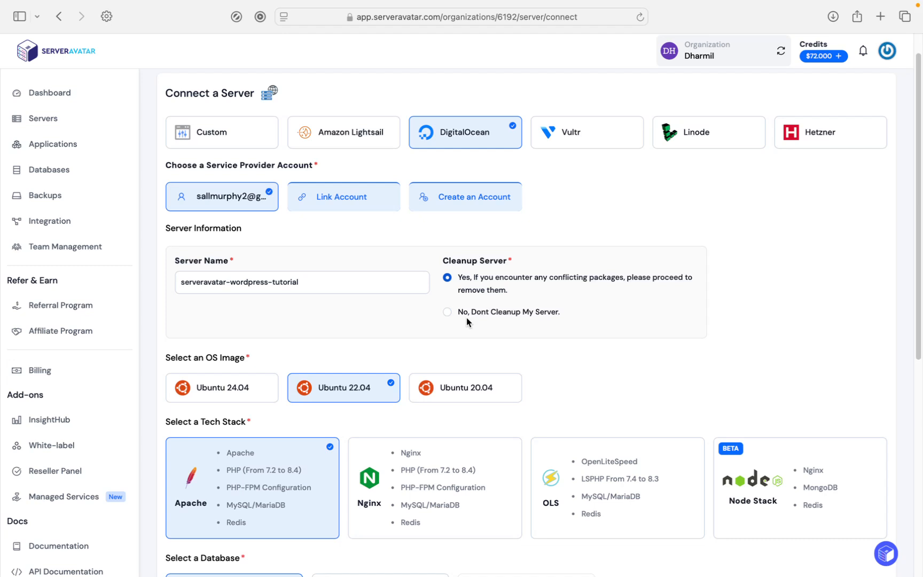
pyautogui.scroll(-4, 466, 317)
# Choose the Ubuntu 24.04 image and the OLS tech stack, keeping MySQL as the database
pyautogui.click(250, 261)
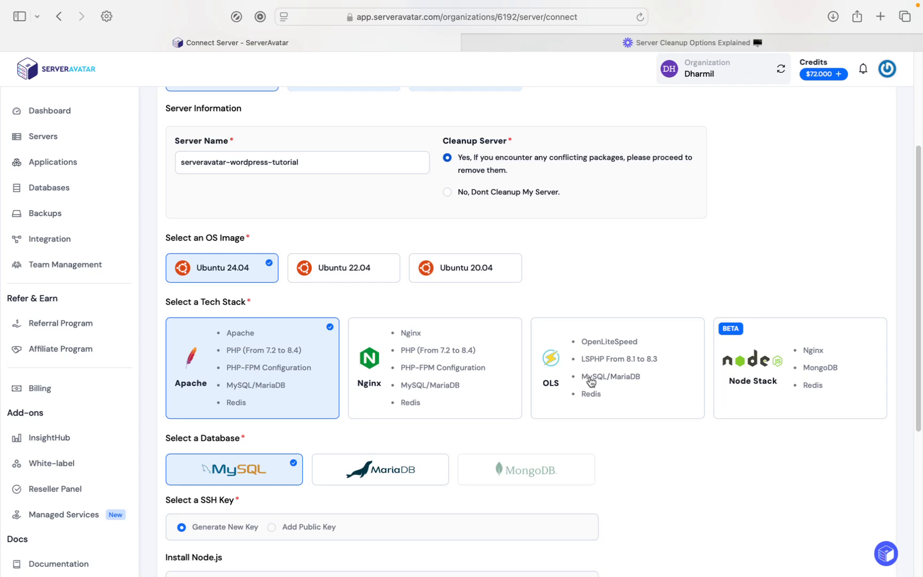
pyautogui.click(627, 383)
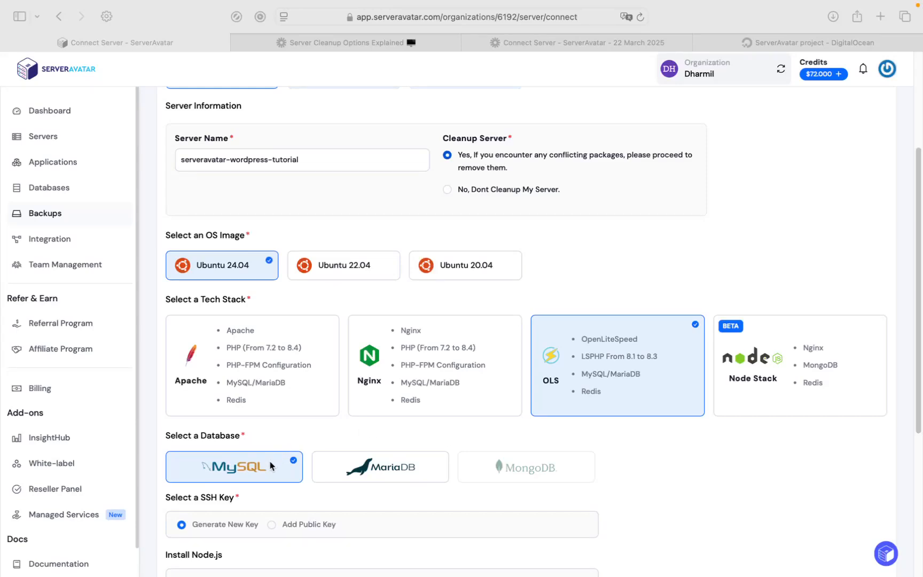
pyautogui.scroll(-1, 275, 458)
pyautogui.scroll(-3, 275, 456)
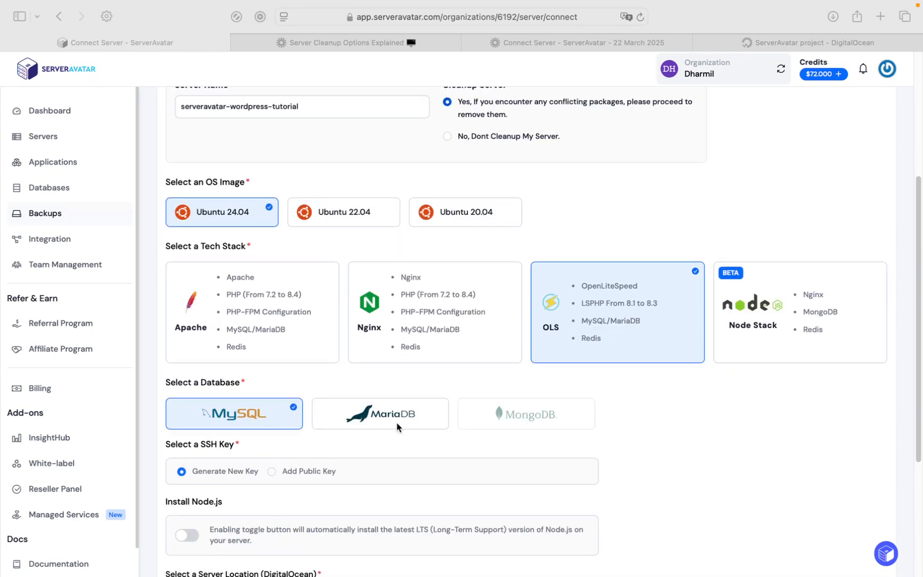
pyautogui.scroll(-1, 396, 429)
pyautogui.scroll(-3, 395, 424)
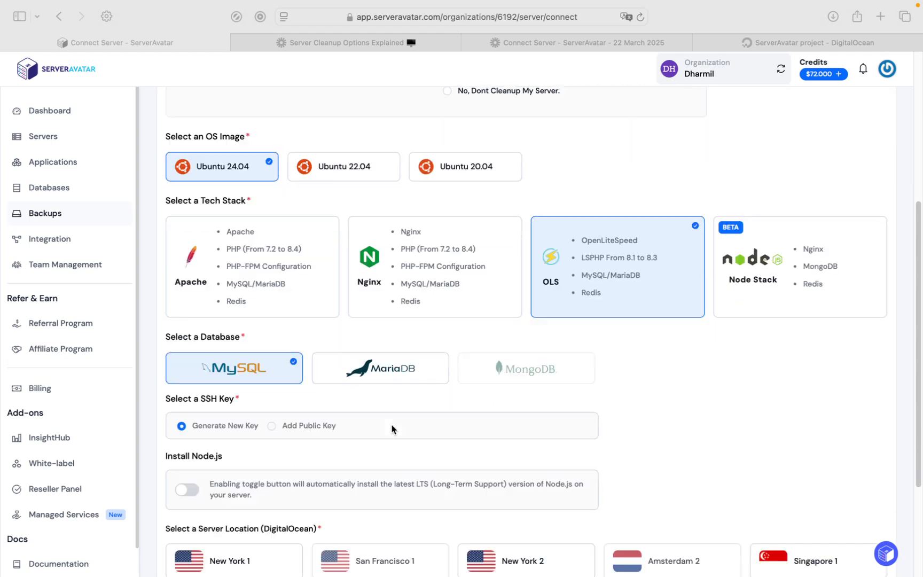
pyautogui.scroll(-1, 236, 423)
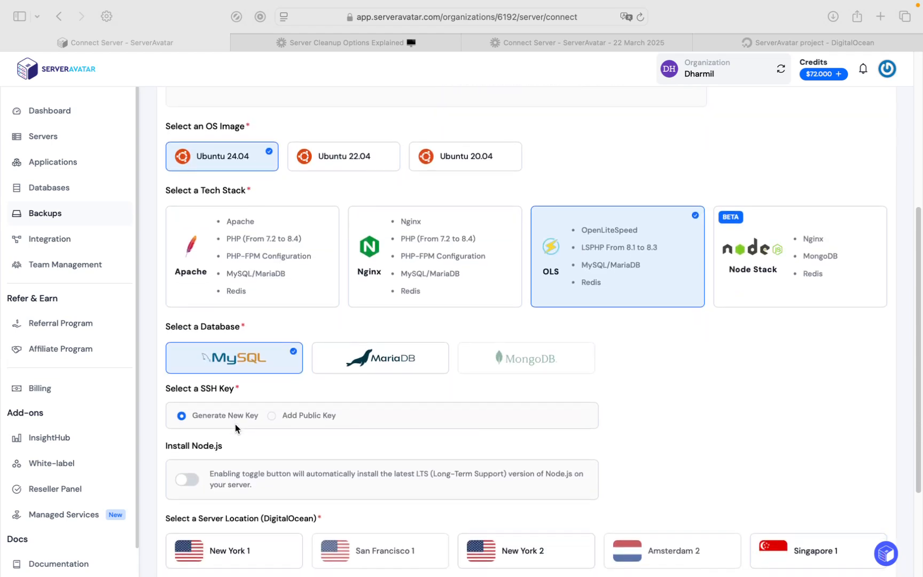
pyautogui.scroll(-2, 235, 427)
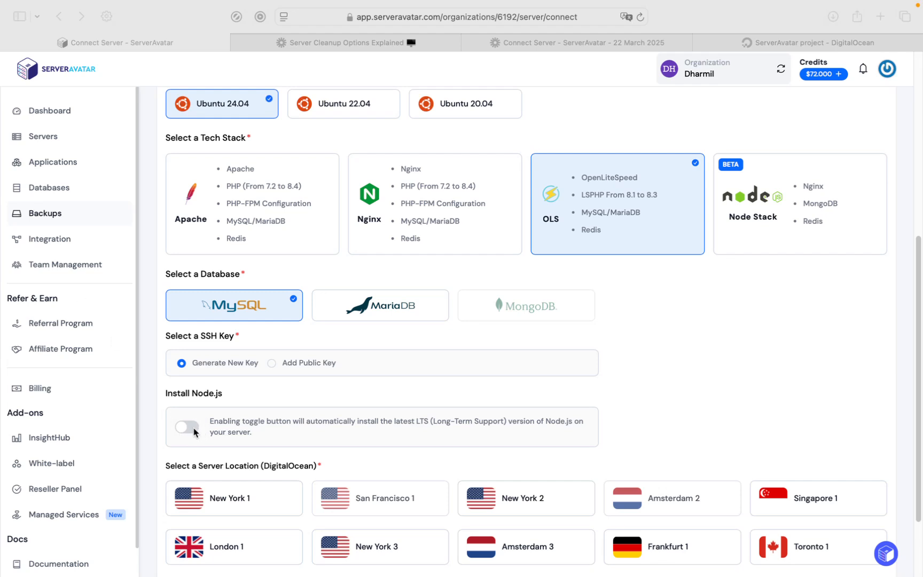
pyautogui.scroll(-2, 203, 422)
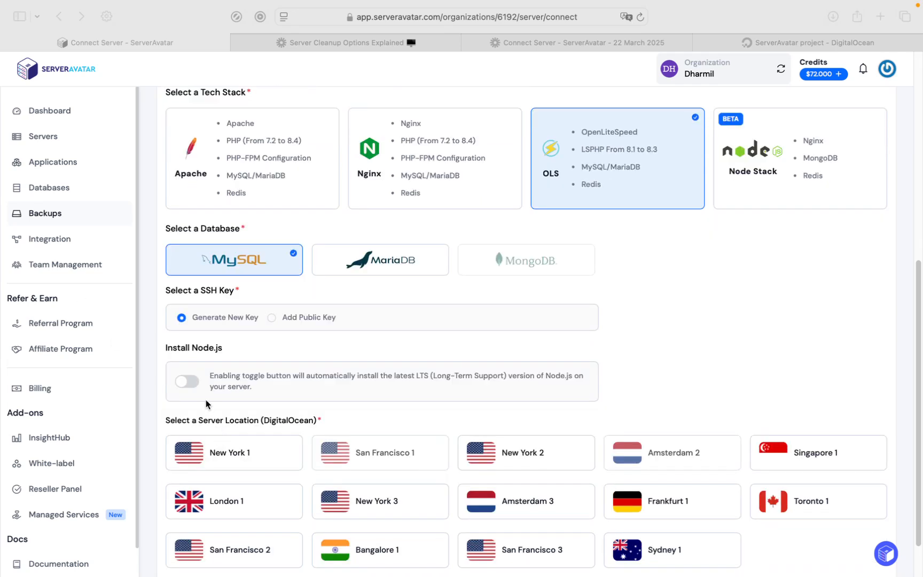
pyautogui.scroll(-2, 250, 433)
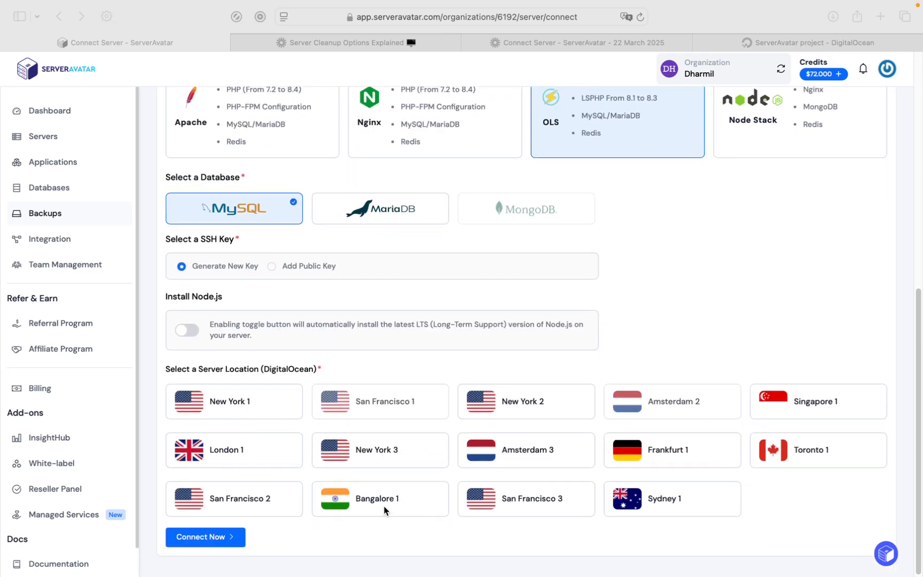
# Place the server in Bangalore 1 and check the cheapest plan's storage and bandwidth
pyautogui.click(382, 503)
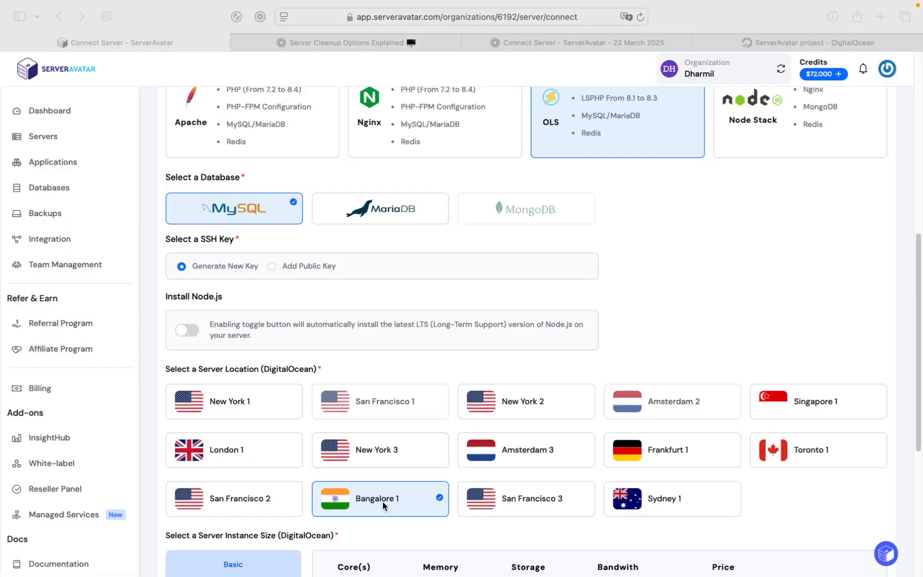
pyautogui.scroll(-3, 383, 502)
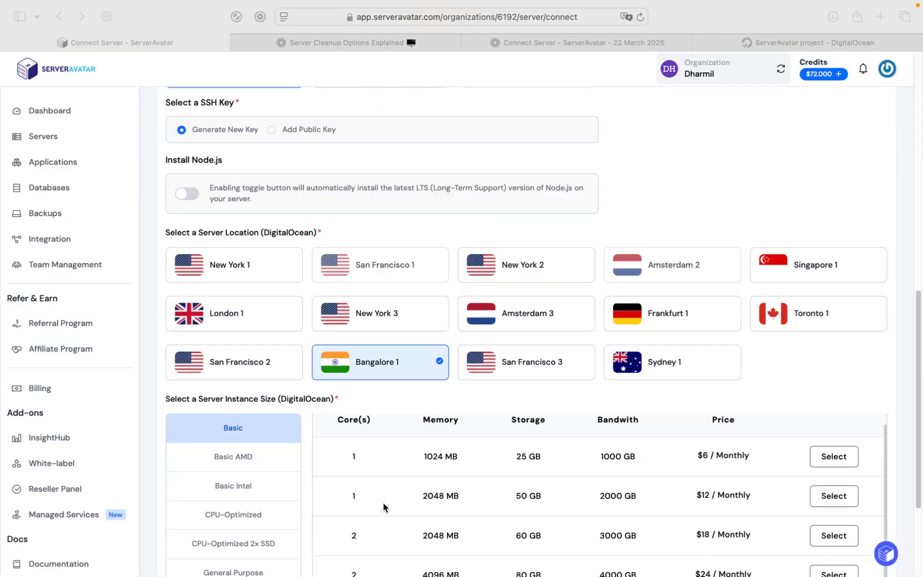
pyautogui.scroll(-2, 383, 505)
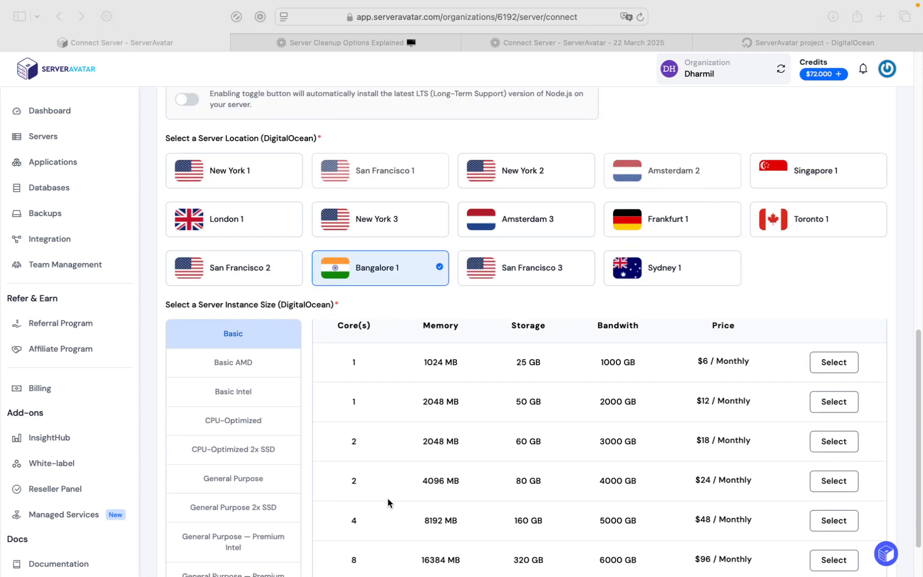
pyautogui.scroll(1, 356, 399)
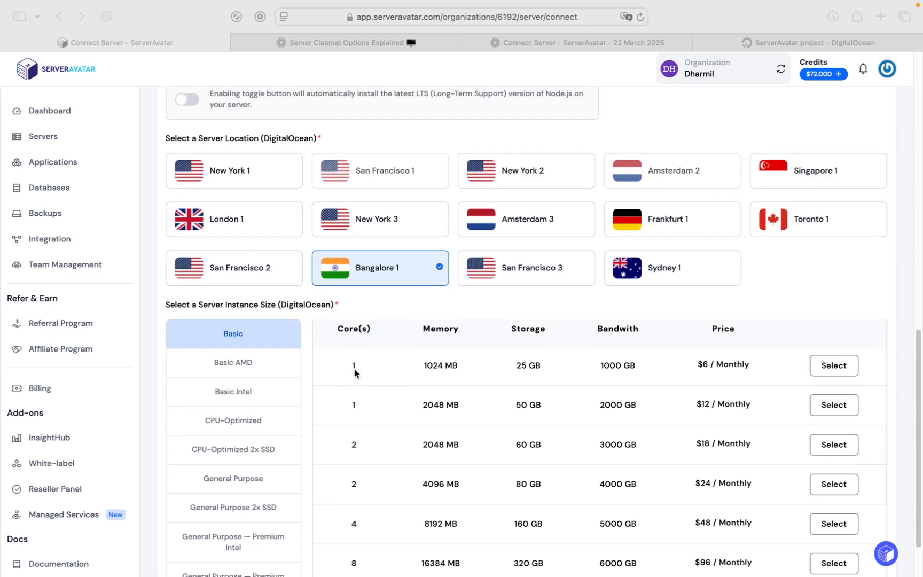
pyautogui.scroll(1, 354, 371)
pyautogui.click(433, 371)
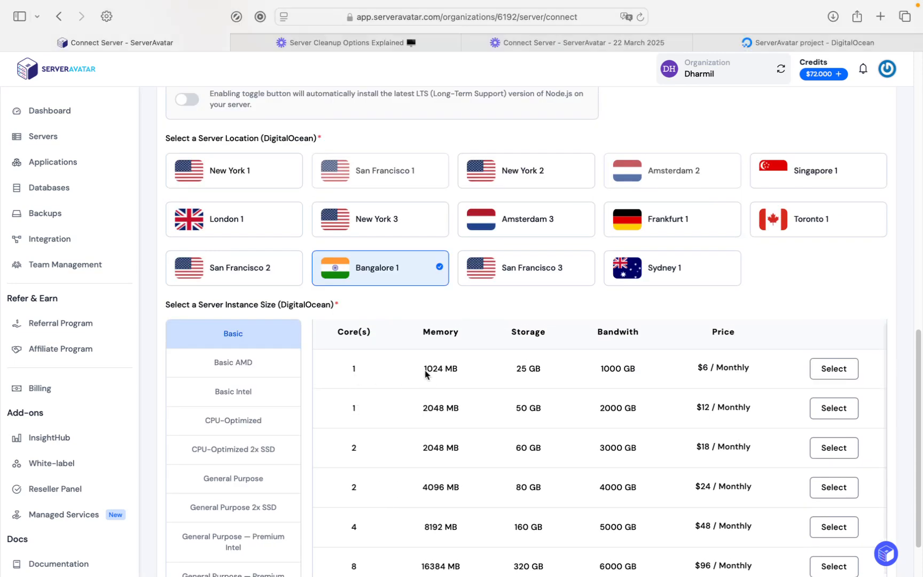
pyautogui.moveTo(517, 370); pyautogui.dragTo(539, 370)
pyautogui.moveTo(601, 369); pyautogui.dragTo(638, 369)
# Select the 1-core 1024 MB $6/month plan and connect the server
pyautogui.click(832, 373)
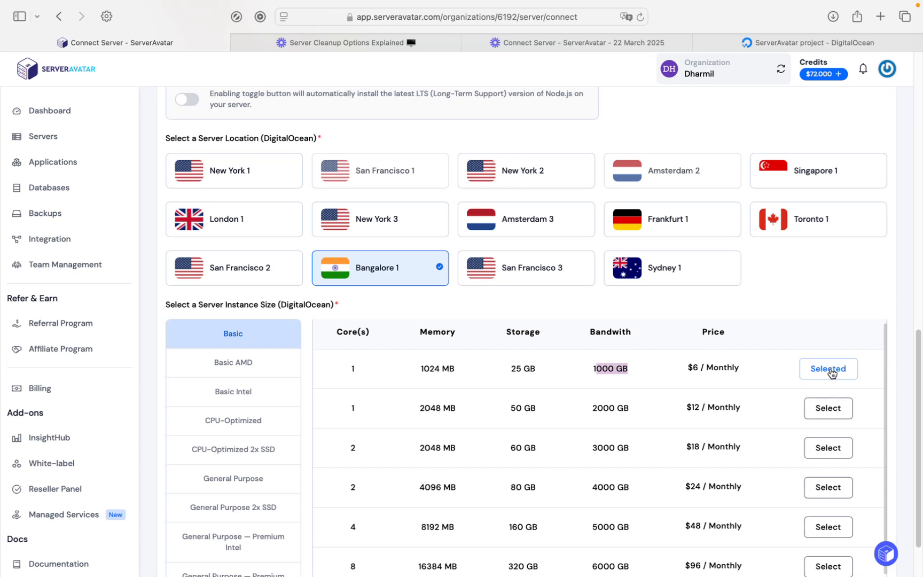
pyautogui.scroll(-3, 668, 368)
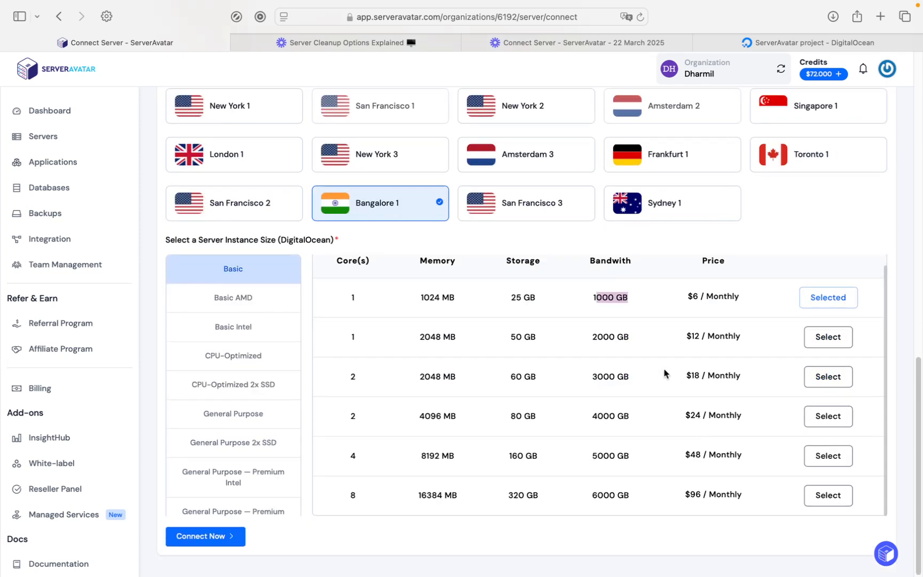
pyautogui.click(220, 537)
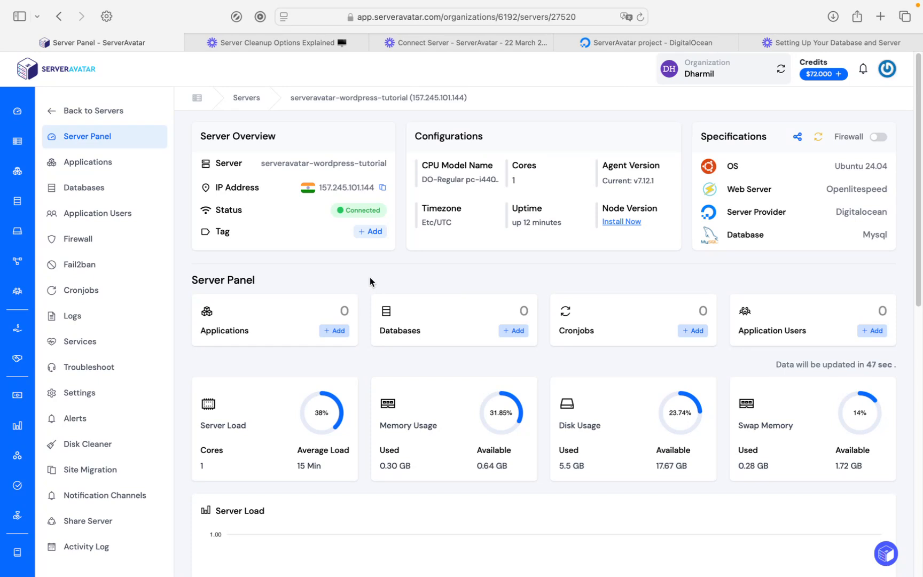
# Start a new application under Applications named wordpress-easy-hosting
pyautogui.click(87, 160)
pyautogui.click(814, 324)
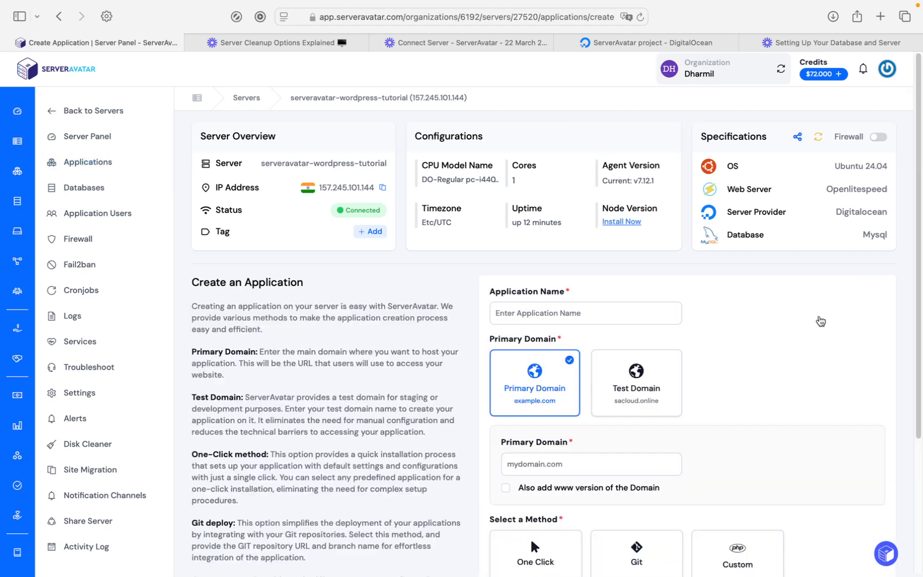
pyautogui.click(587, 315)
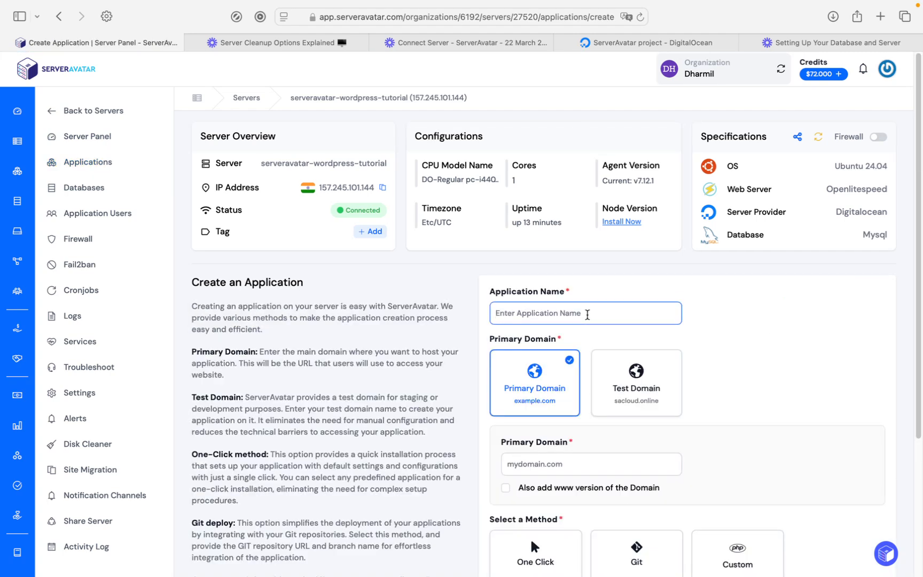
pyautogui.write('wordpress-easy-hosting')
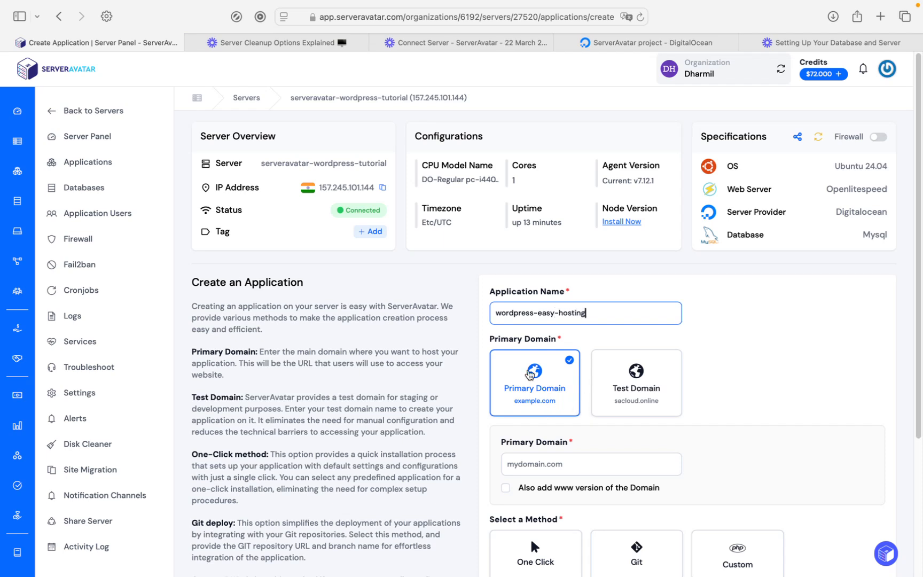
# Host it on the test domain easy-hosting.sacloud.online
pyautogui.scroll(-2, 530, 375)
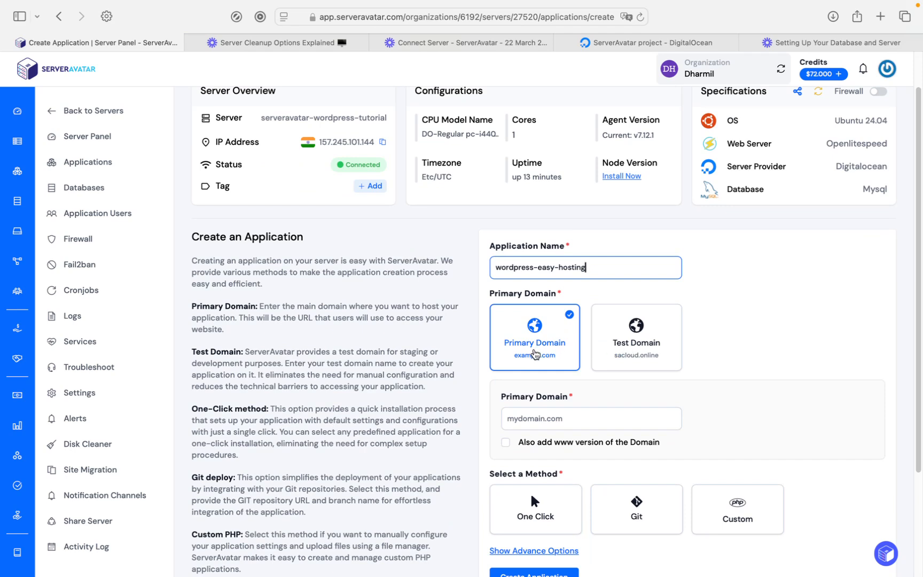
pyautogui.scroll(-1, 531, 351)
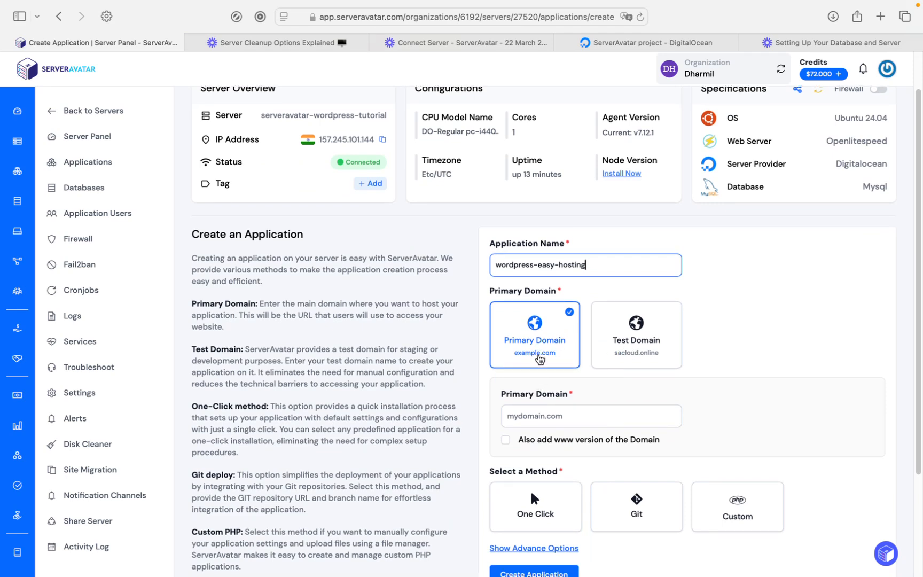
pyautogui.click(641, 351)
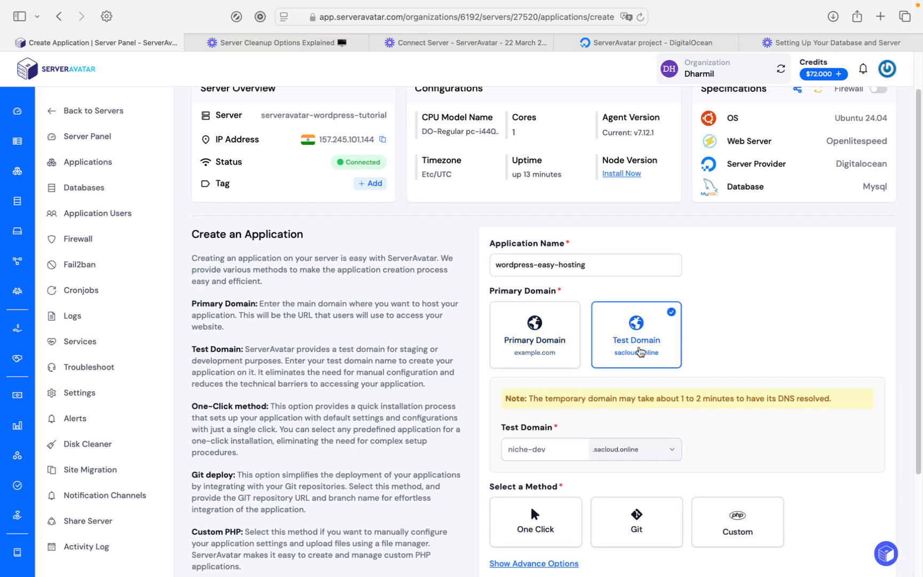
pyautogui.click(552, 451)
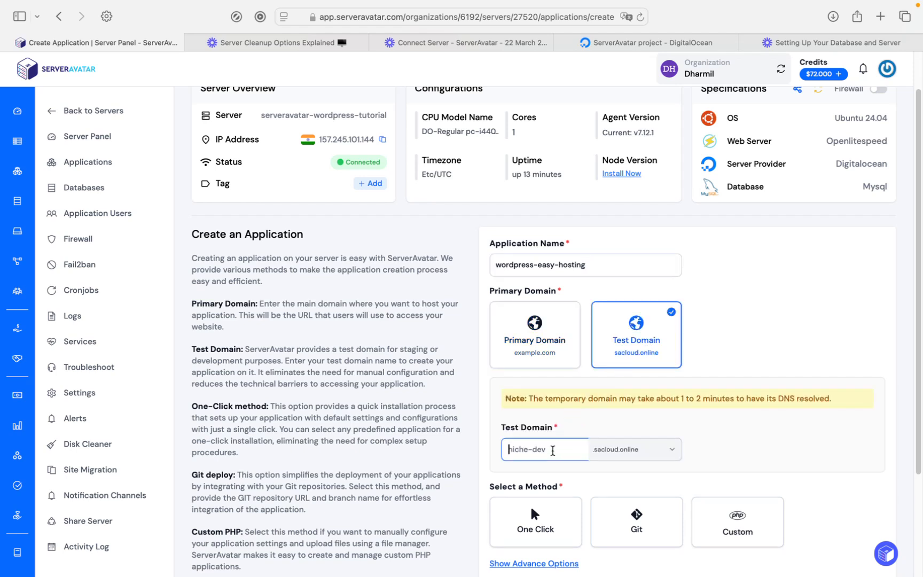
pyautogui.write('easy-hosting')
# Choose the One Click install method with WordPress as the application
pyautogui.scroll(-3, 530, 451)
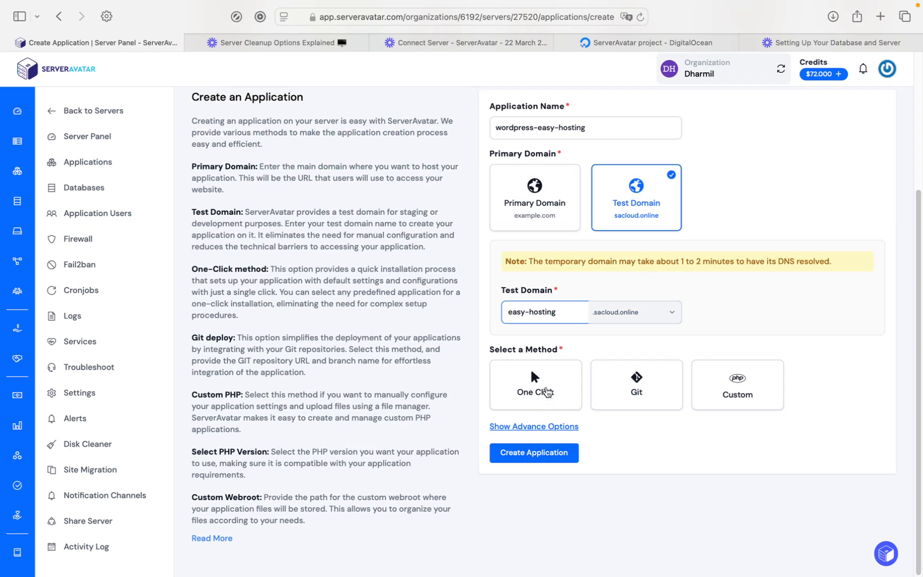
pyautogui.click(547, 389)
pyautogui.scroll(-1, 546, 395)
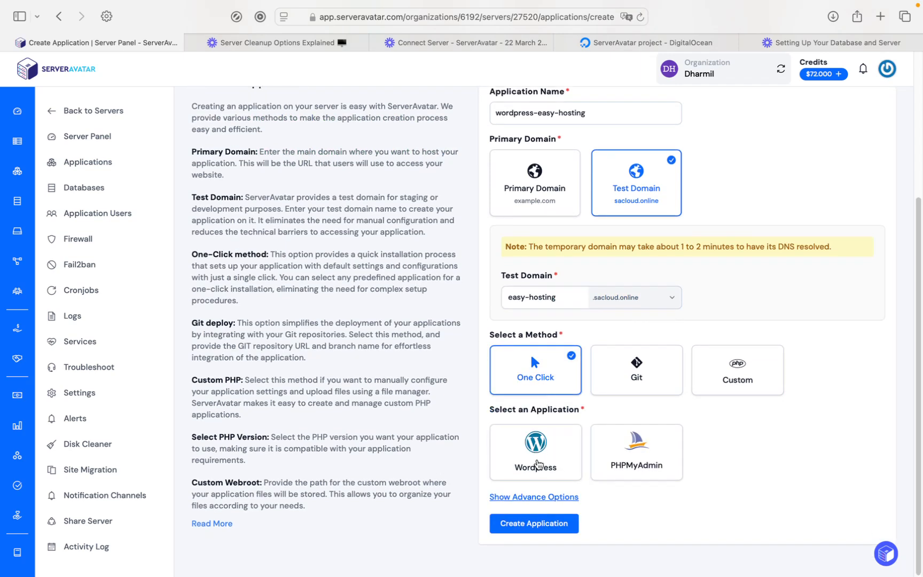
pyautogui.click(545, 458)
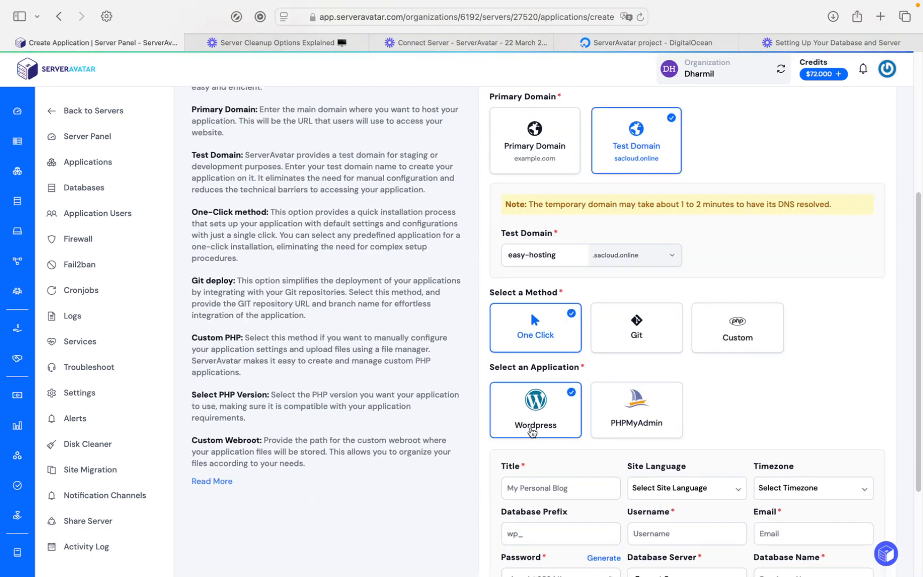
pyautogui.scroll(-3, 531, 426)
# Enter the site title worpdress-tutorial, the admin username and the admin email
pyautogui.click(568, 402)
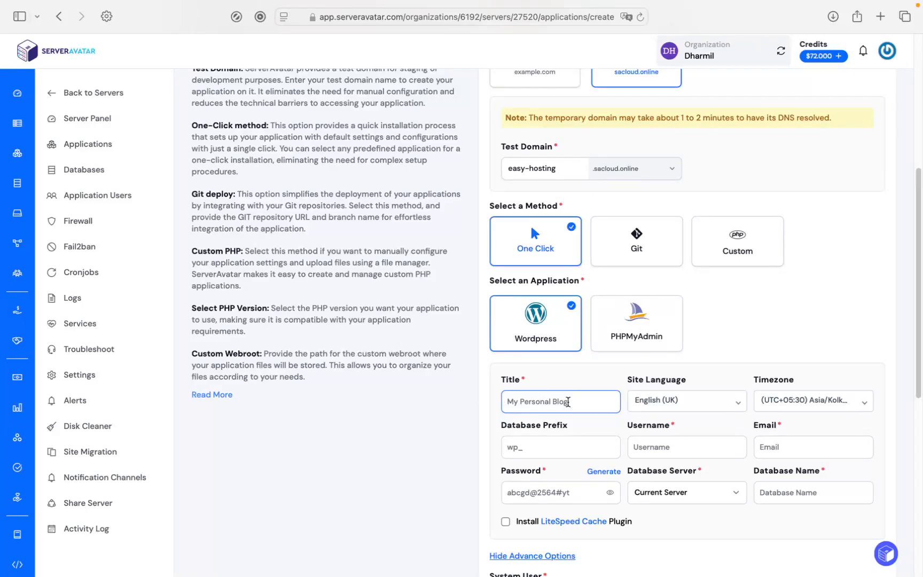
pyautogui.write('worpdress-tutorial')
pyautogui.click(687, 447)
pyautogui.write('ser')
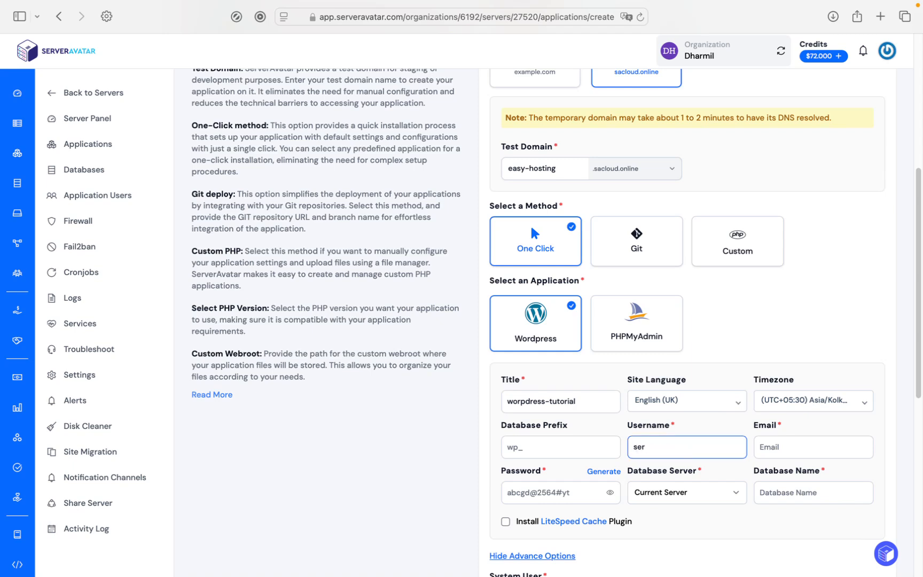
pyautogui.write('veravatar')
pyautogui.click(799, 447)
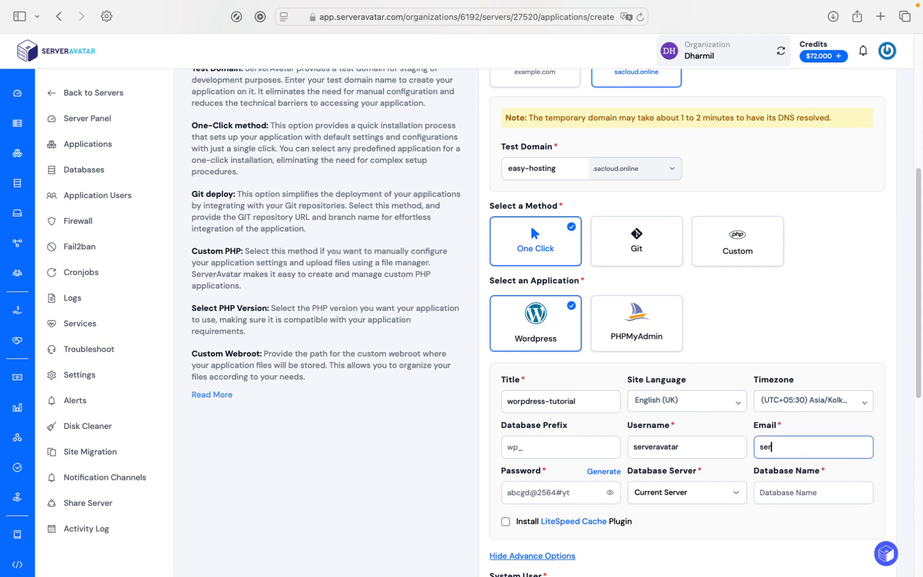
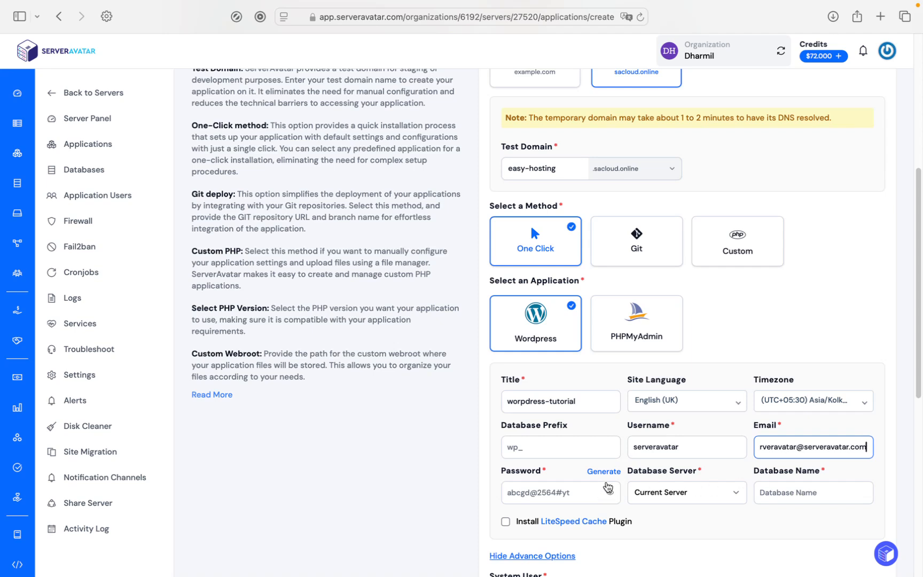
# Use a generated password and a wordpress-tutorial database on the Current Server
pyautogui.click(605, 472)
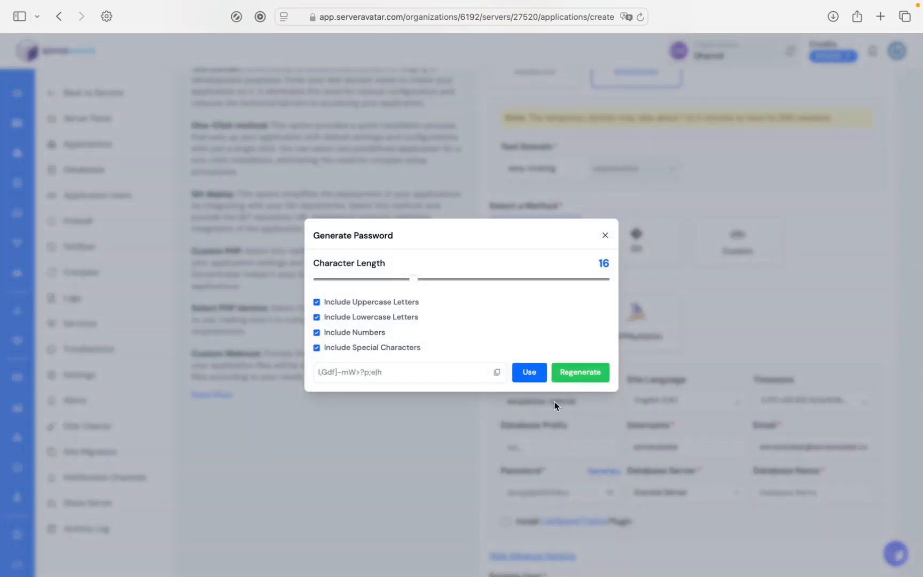
pyautogui.click(527, 372)
pyautogui.click(692, 494)
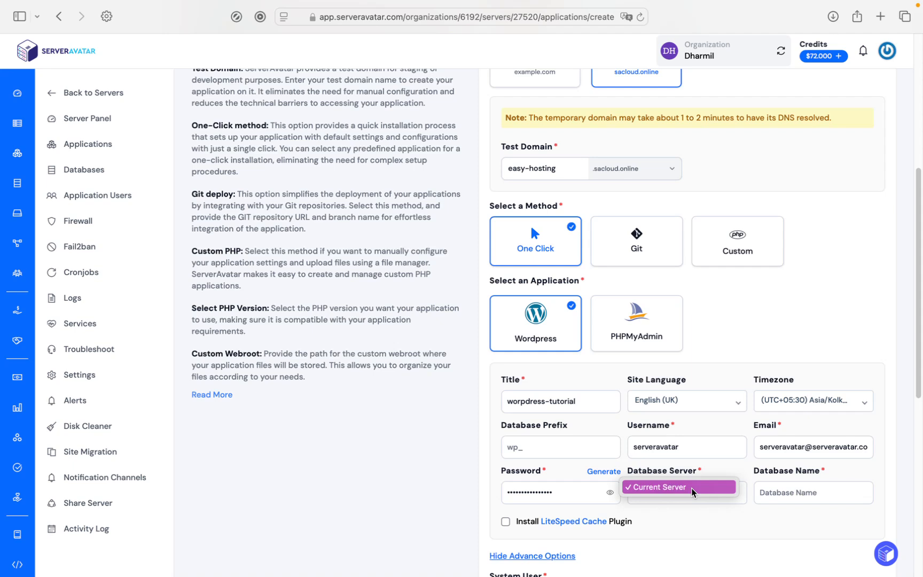
pyautogui.click(692, 488)
pyautogui.click(775, 496)
pyautogui.write('wordpress-tutorial')
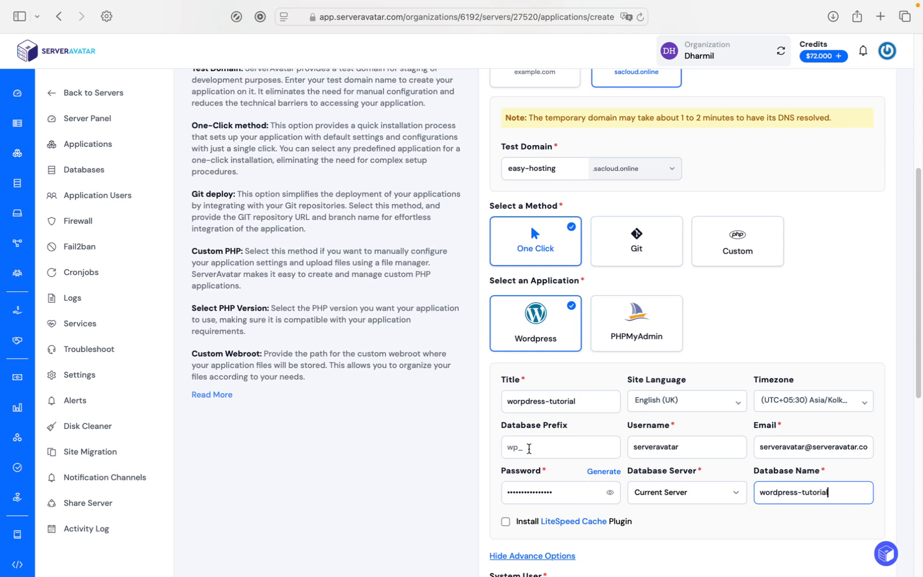
# Tick Install LiteSpeed Cache Plugin in the advanced options
pyautogui.click(533, 446)
pyautogui.scroll(-1, 533, 445)
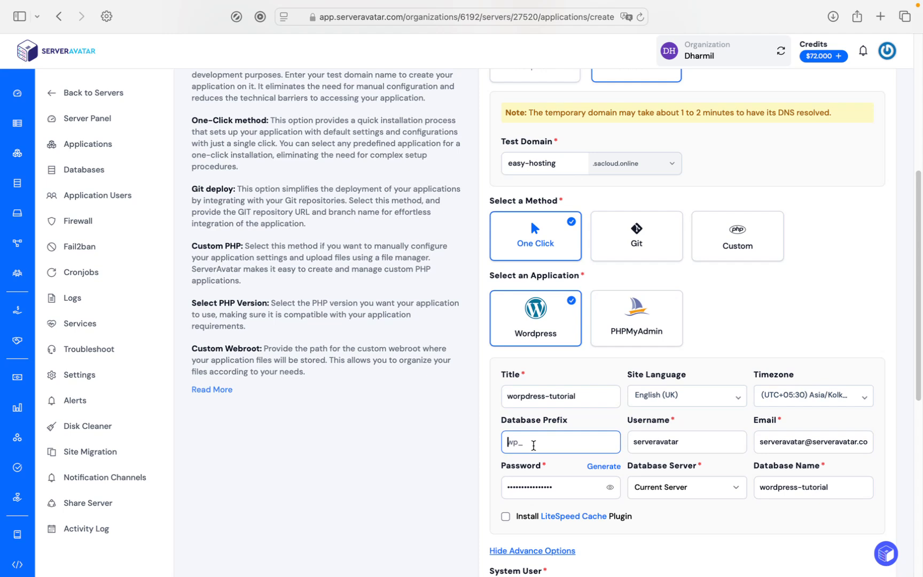
pyautogui.scroll(-2, 532, 445)
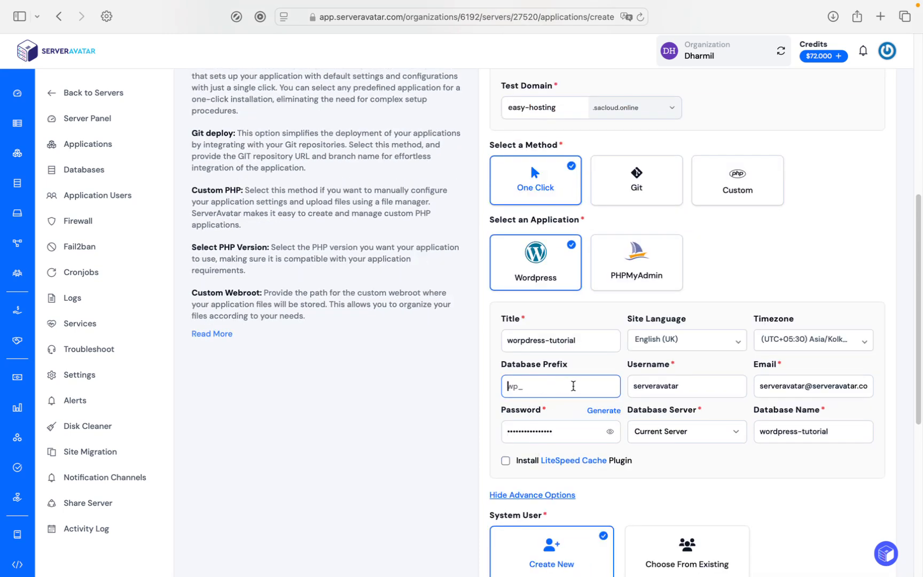
pyautogui.scroll(-2, 574, 383)
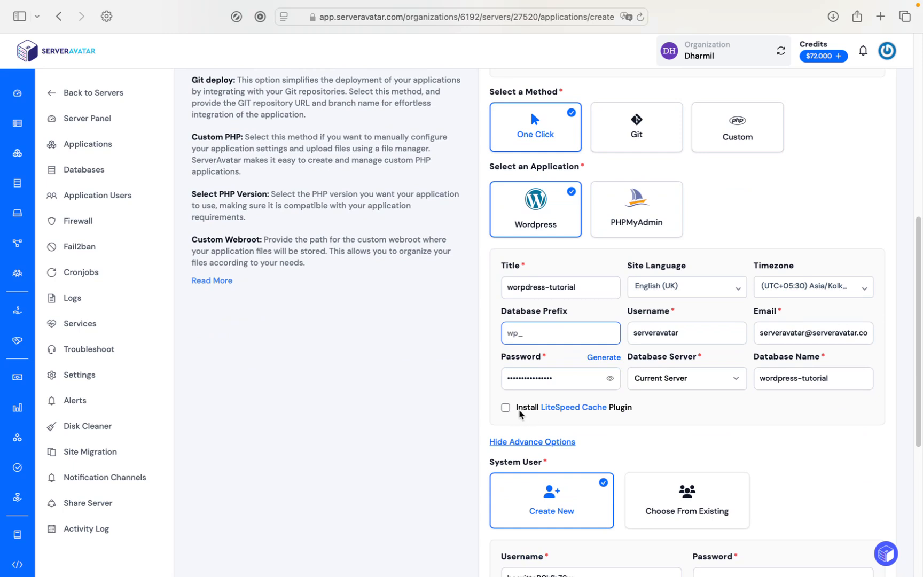
pyautogui.scroll(-1, 610, 410)
pyautogui.scroll(-1, 609, 410)
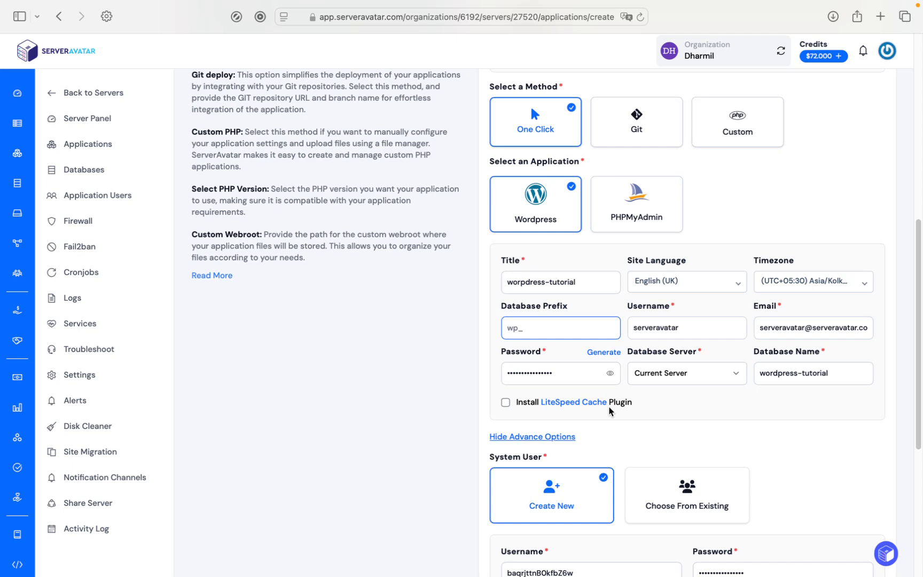
pyautogui.scroll(-1, 610, 410)
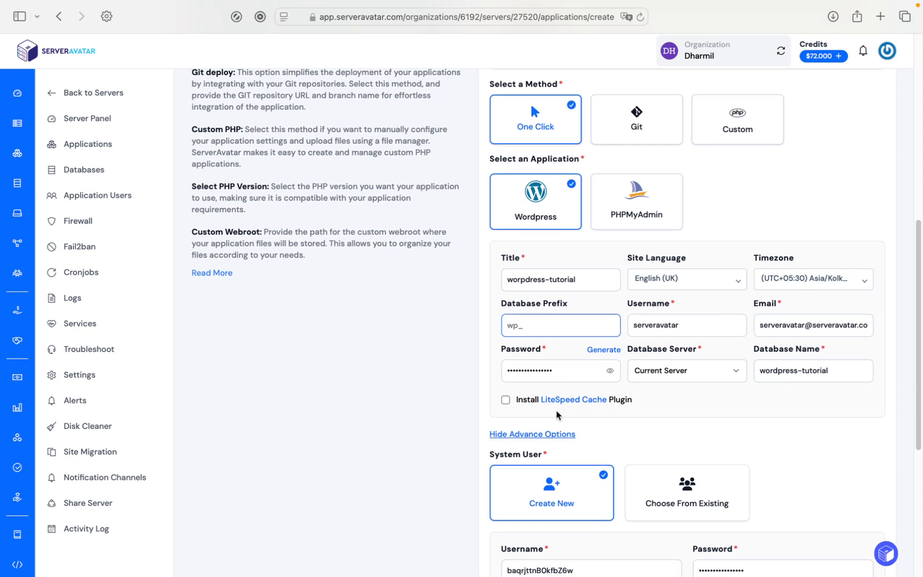
pyautogui.click(505, 399)
# Review the System User, PHP 8.2 and Custom Webroot settings further down
pyautogui.scroll(-3, 523, 408)
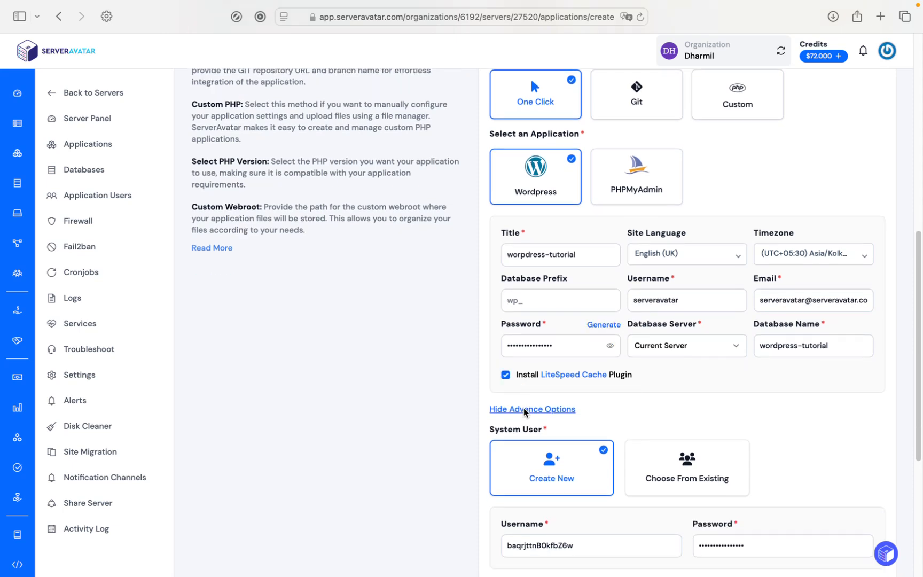
pyautogui.scroll(-5, 525, 412)
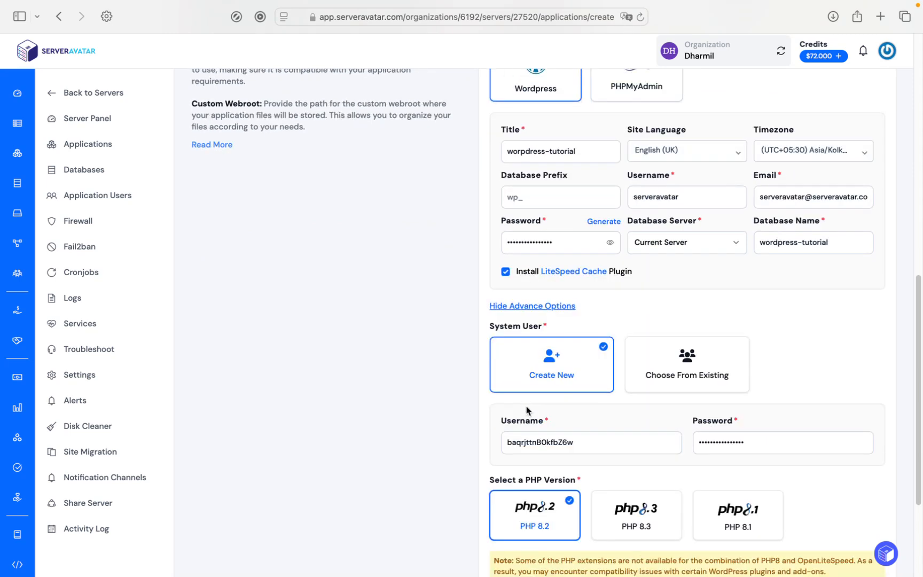
pyautogui.scroll(-2, 526, 411)
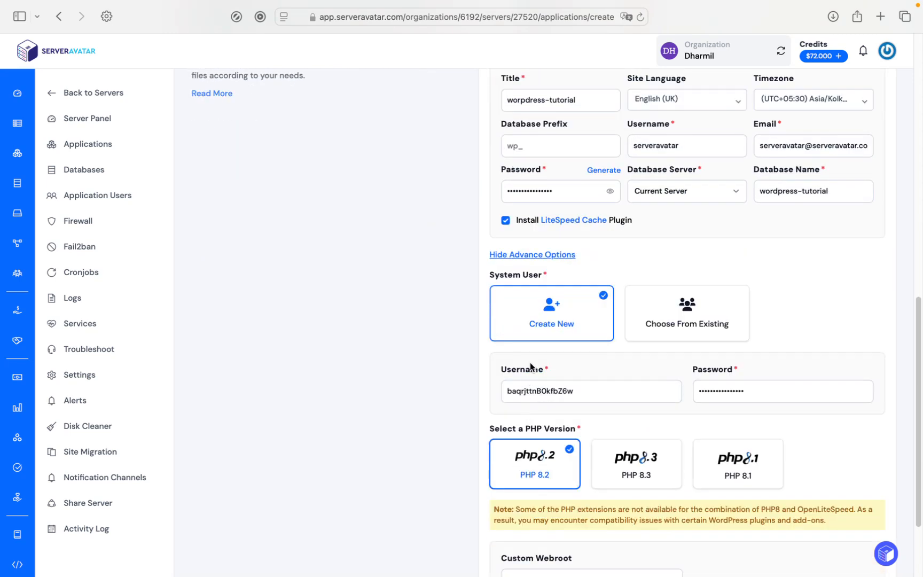
pyautogui.scroll(-1, 536, 330)
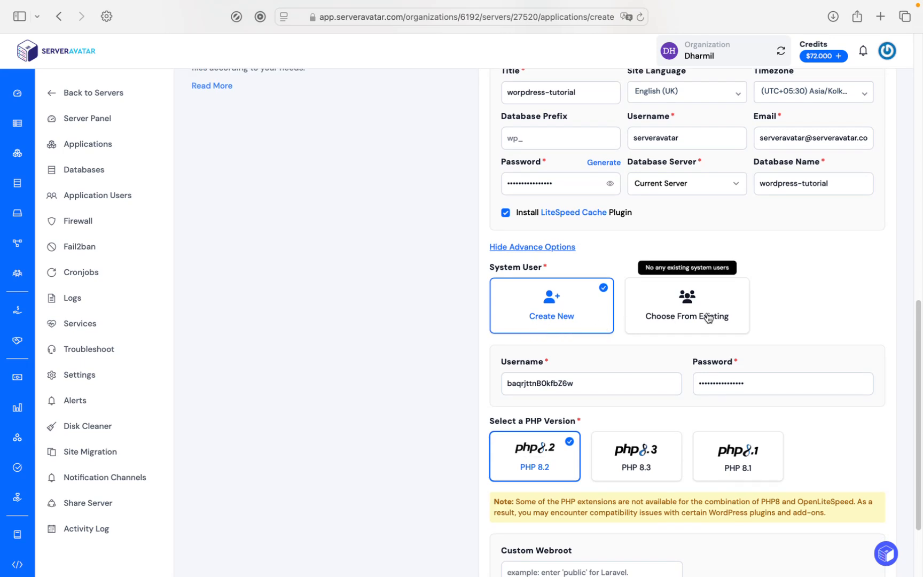
pyautogui.scroll(-1, 563, 370)
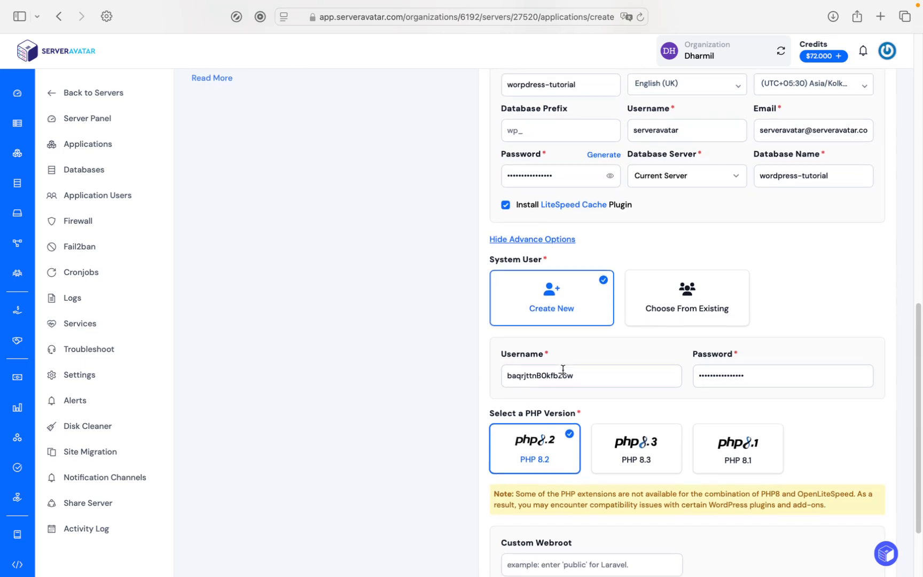
pyautogui.scroll(-3, 563, 369)
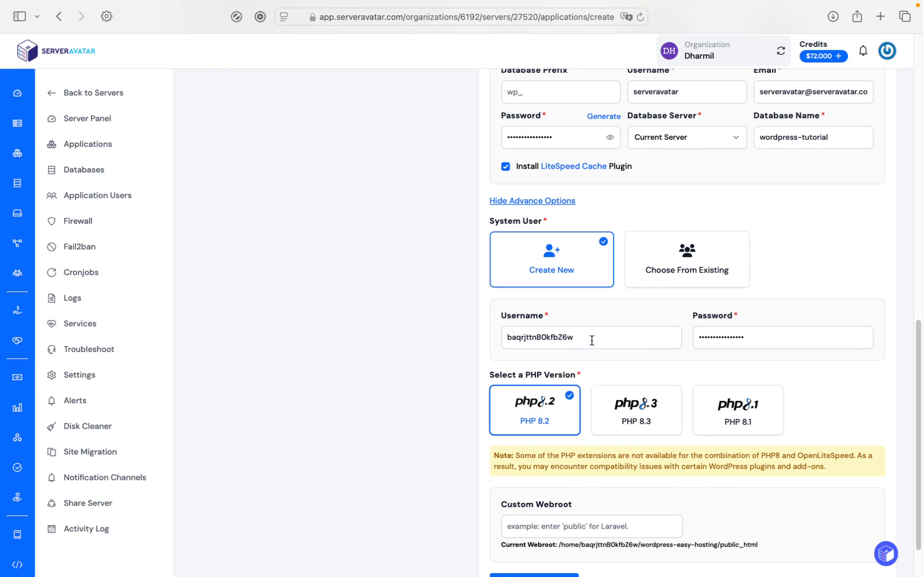
pyautogui.scroll(-4, 591, 340)
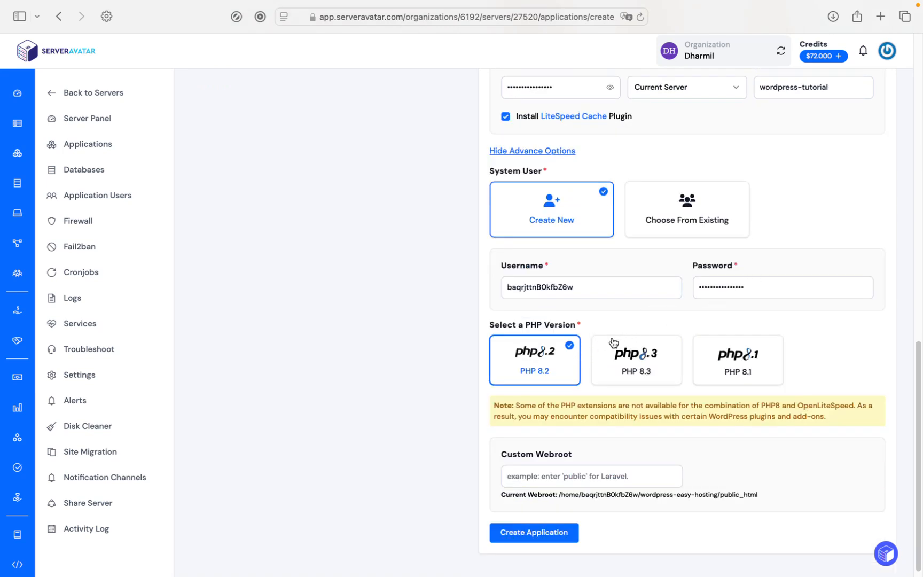
pyautogui.scroll(-1, 599, 348)
pyautogui.scroll(-1, 599, 348)
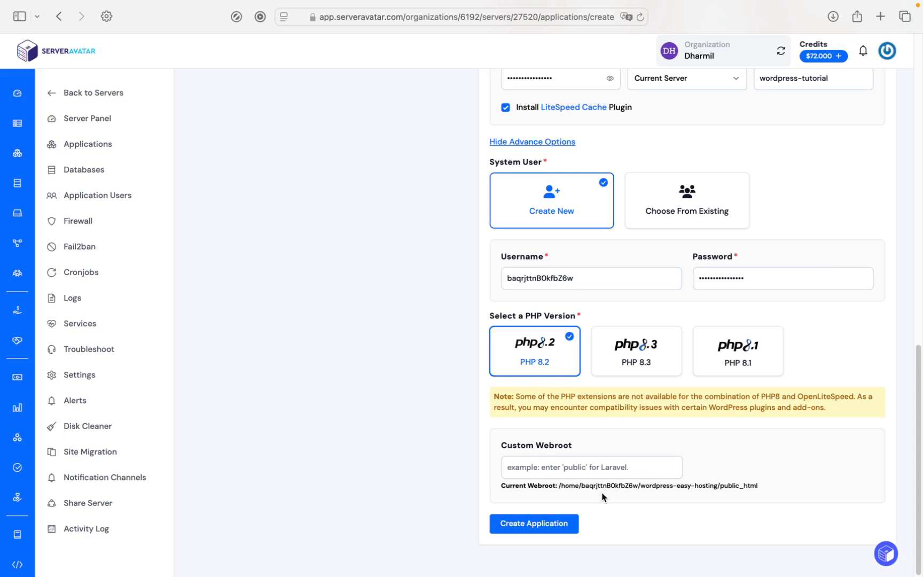
# Submit Create Application, changing the database name to wordpress_tutorial before resubmitting
pyautogui.click(549, 529)
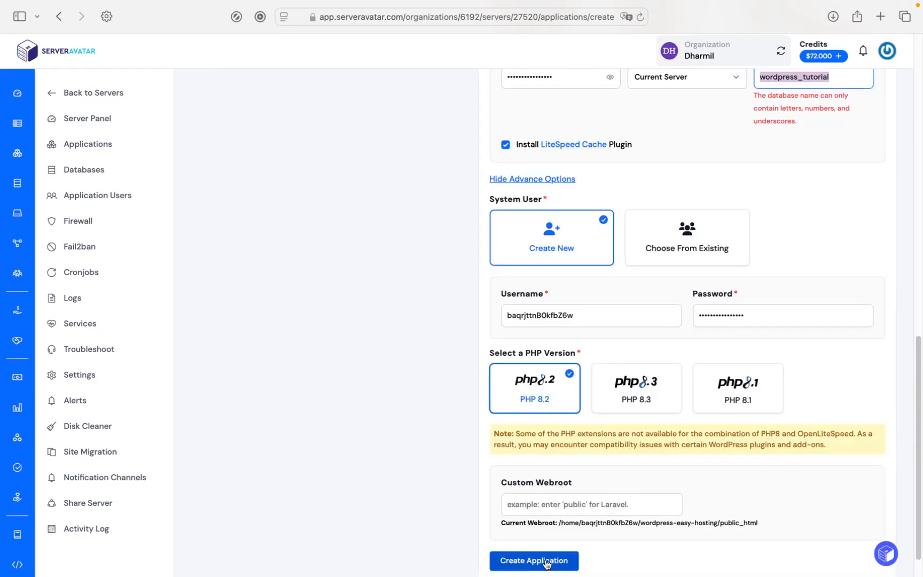
pyautogui.click(546, 562)
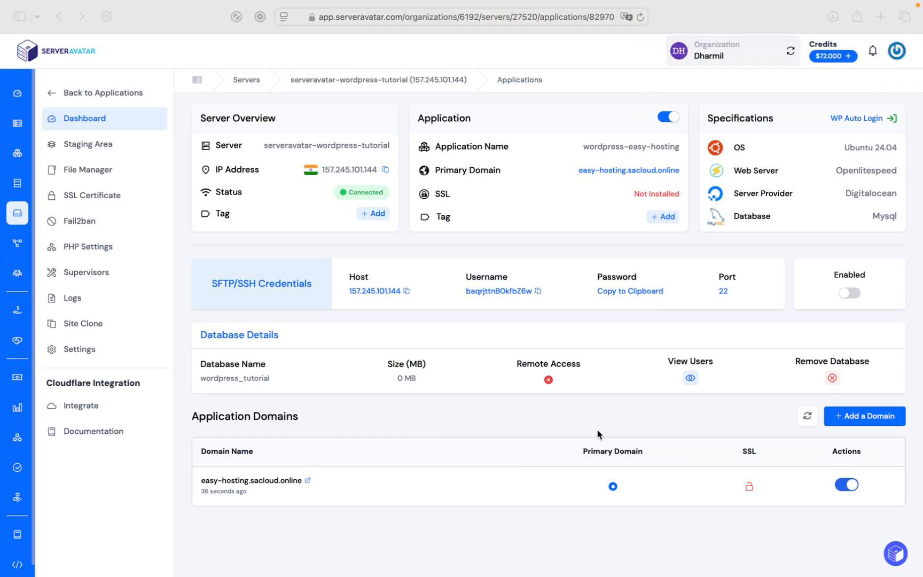
pyautogui.click(307, 481)
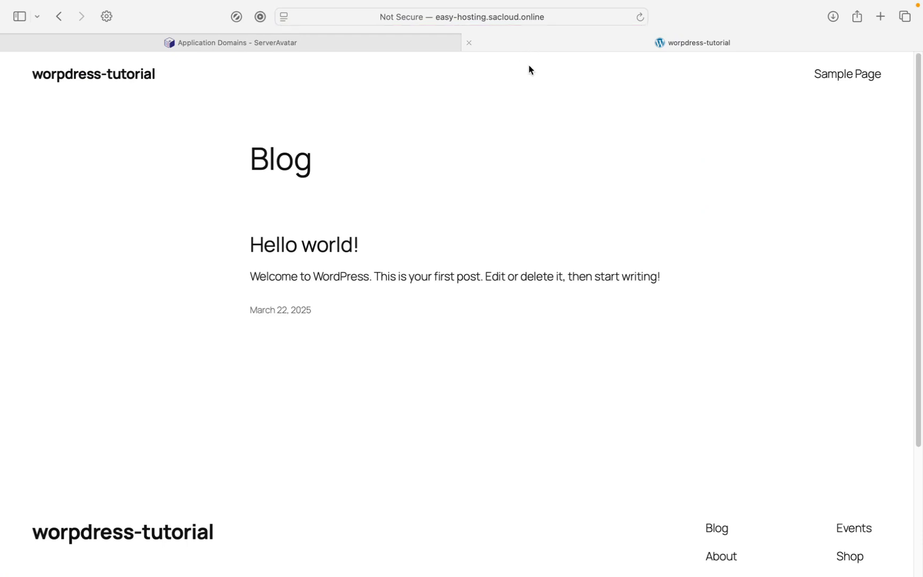
pyautogui.click(383, 47)
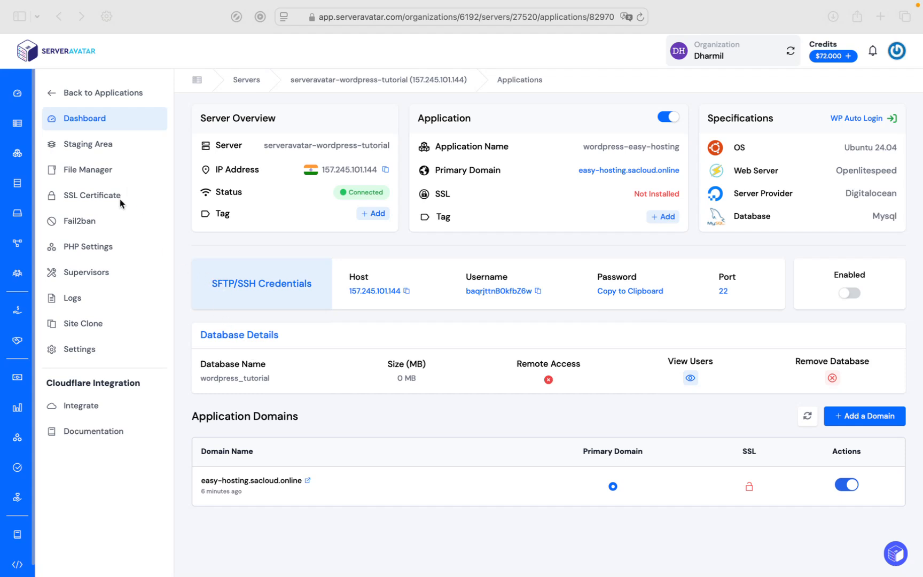
# Run Automatic Installation of an SSL certificate, then switch on Force HTTP to HTTPS
pyautogui.click(86, 197)
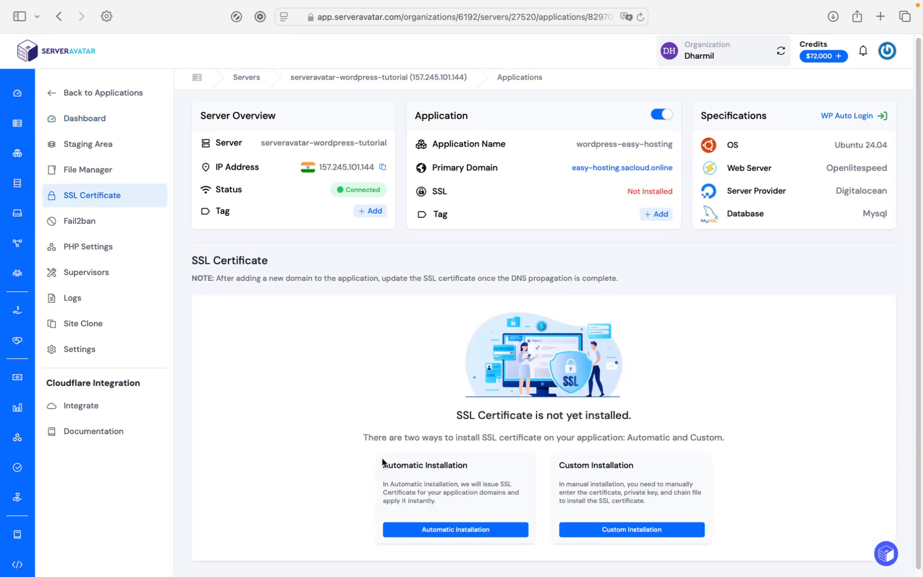
pyautogui.scroll(-1, 383, 460)
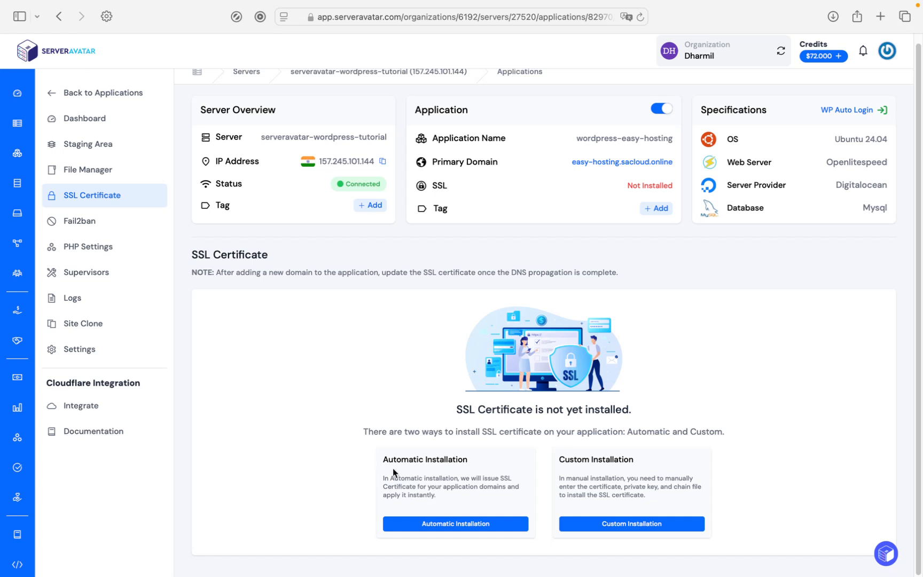
pyautogui.click(466, 523)
pyautogui.scroll(-2, 465, 521)
pyautogui.scroll(-3, 465, 521)
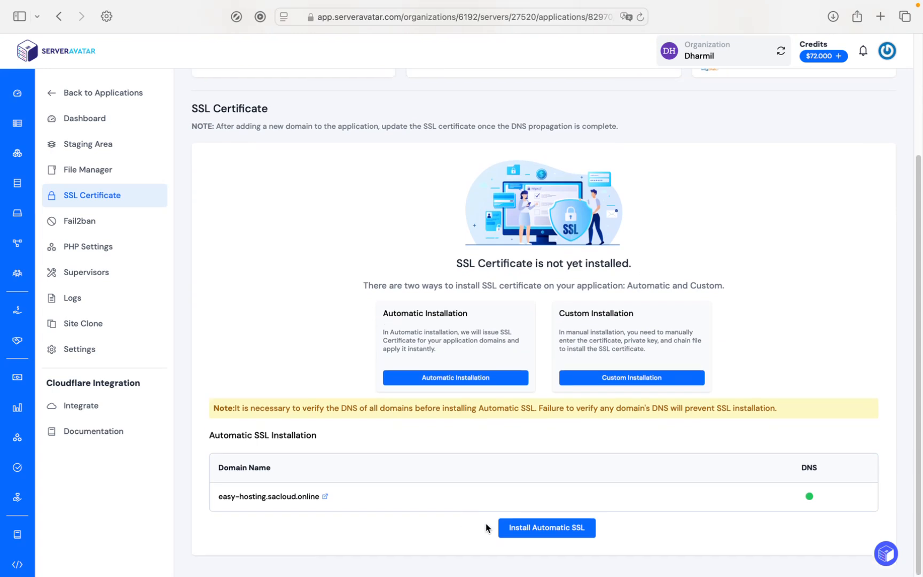
pyautogui.click(529, 529)
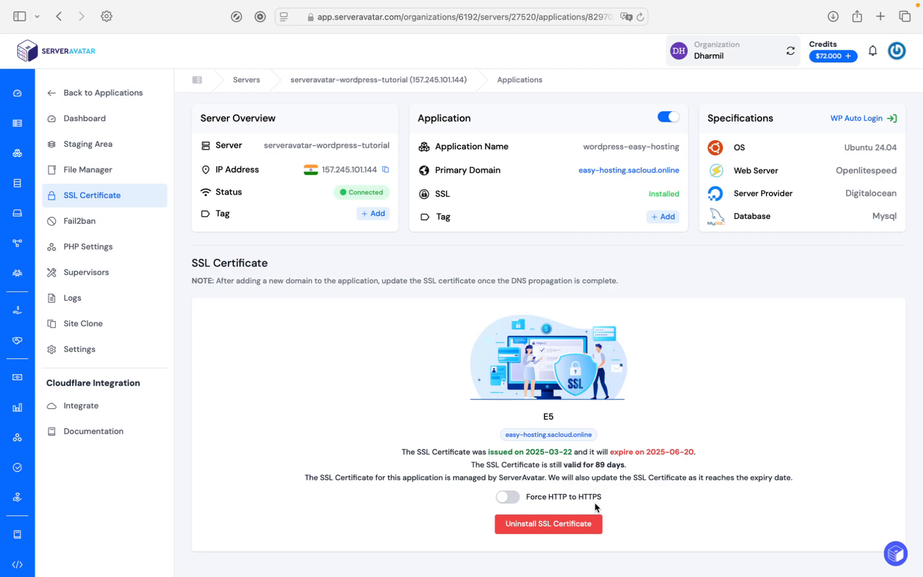
pyautogui.click(508, 497)
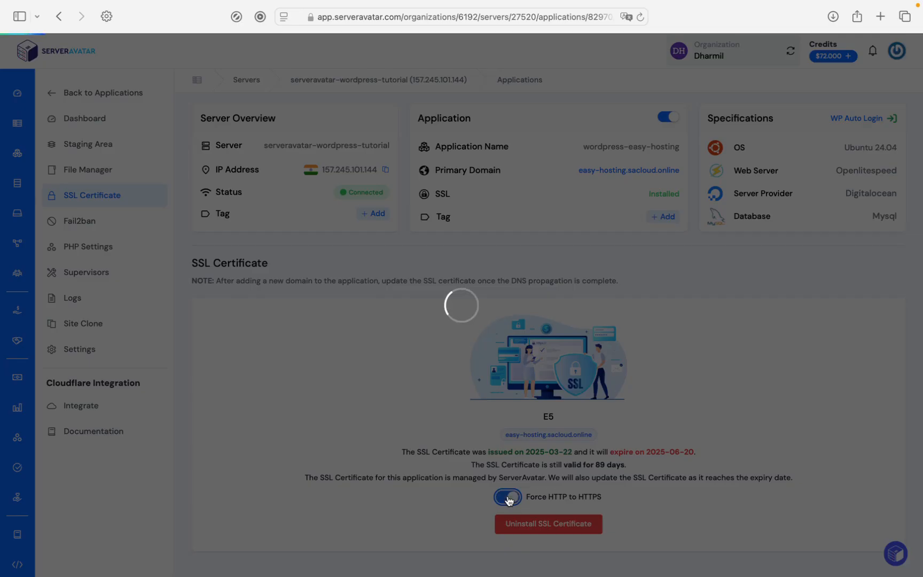